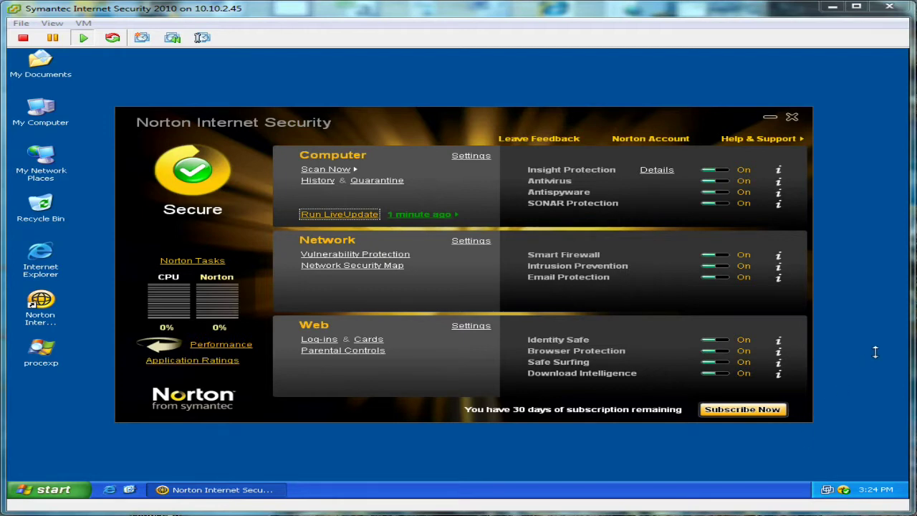
# Run LiveUpdate to check Norton Internet Security for new protection updates, and close its results window.
pyautogui.click(445, 129)
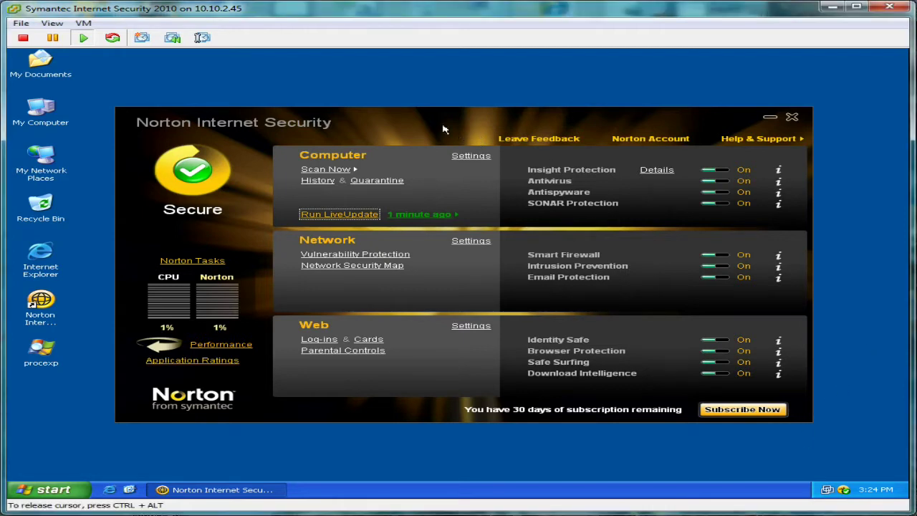
pyautogui.click(349, 215)
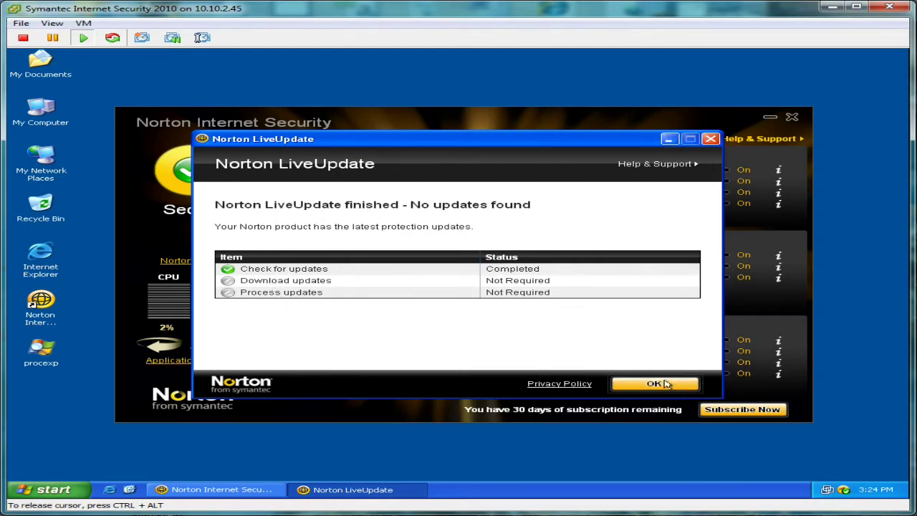
pyautogui.click(655, 384)
# Close the Norton Internet Security main window to clear the virtual machine's desktop.
pyautogui.moveTo(471, 116); pyautogui.dragTo(466, 128)
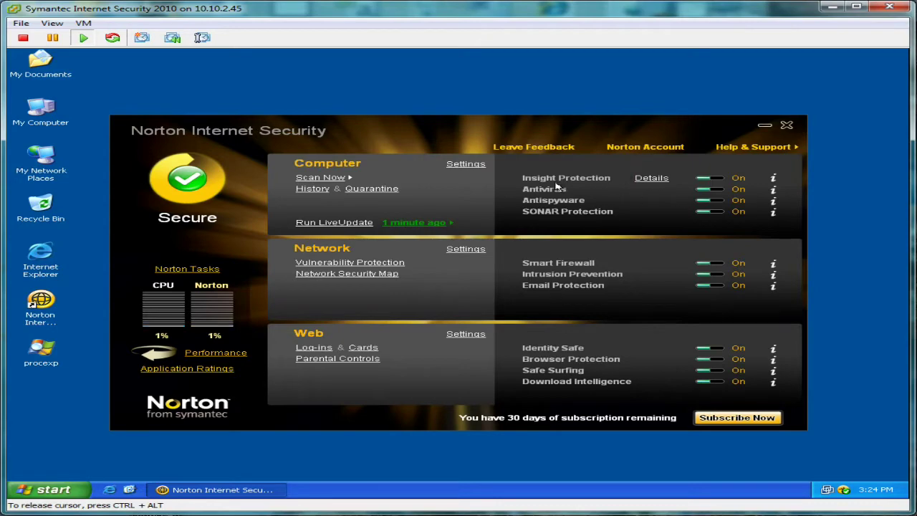
pyautogui.moveTo(440, 149); pyautogui.dragTo(410, 135)
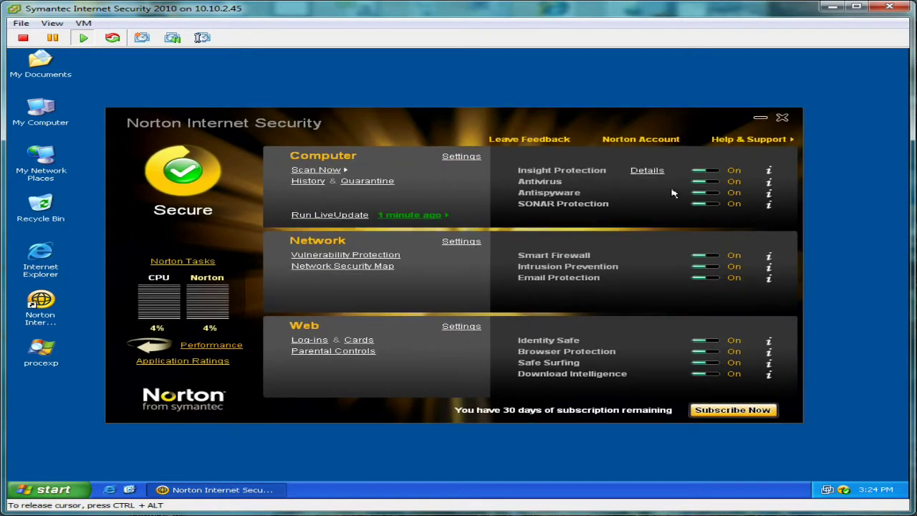
pyautogui.moveTo(699, 124); pyautogui.dragTo(700, 129)
pyautogui.click(779, 124)
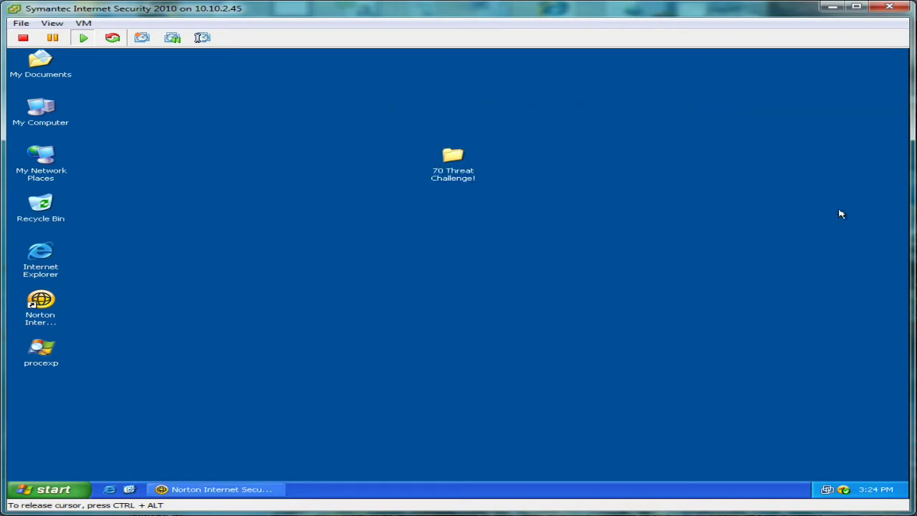
# Launch procexp from the desktop, move its window toward the screen edge and set it to Always On Top.
pyautogui.click(41, 349)
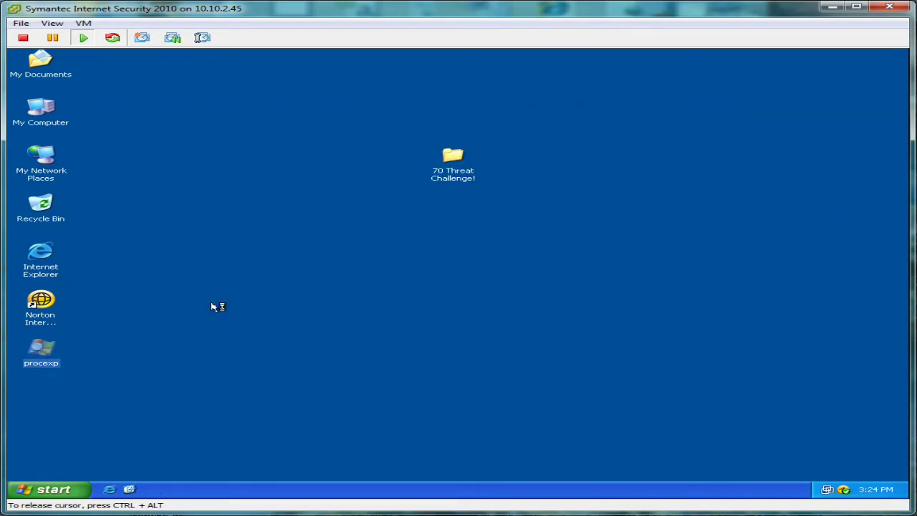
pyautogui.click(121, 75)
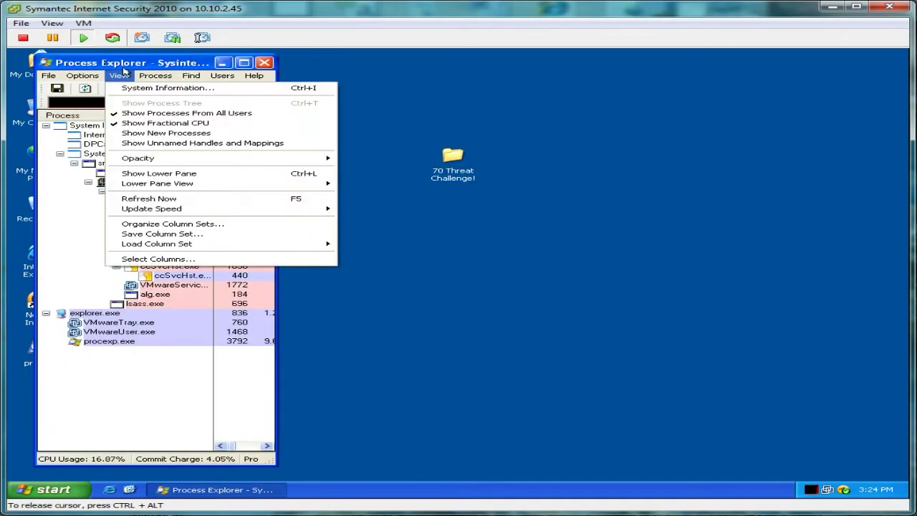
pyautogui.moveTo(121, 63); pyautogui.dragTo(109, 63)
pyautogui.click(68, 75)
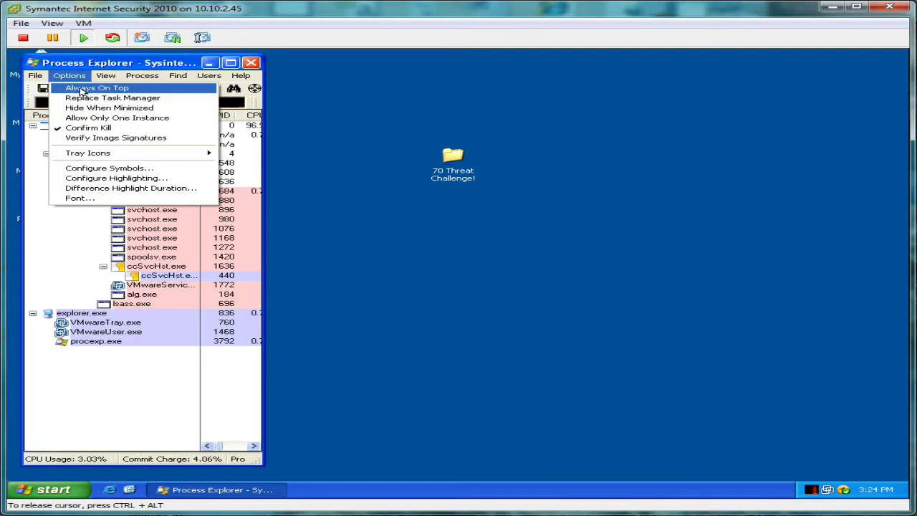
pyautogui.click(81, 91)
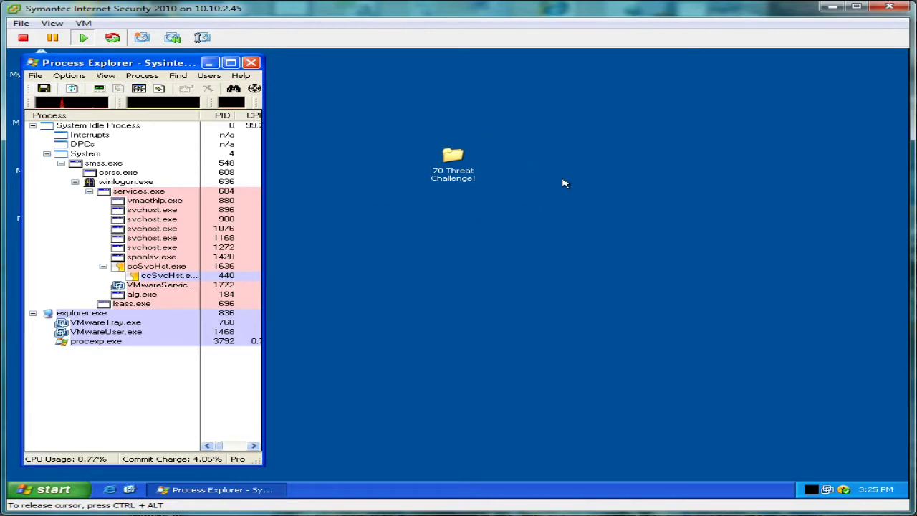
# Open the 70 Threat Challenge! folder in List view beside Process Explorer and dismiss the Norton Auto-Protect alerts.
pyautogui.doubleClick(457, 173)
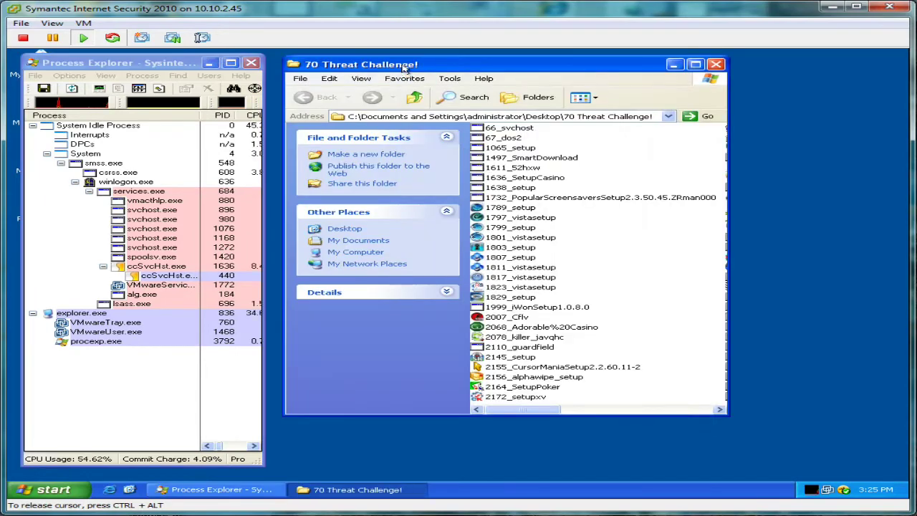
pyautogui.moveTo(398, 67); pyautogui.dragTo(382, 68)
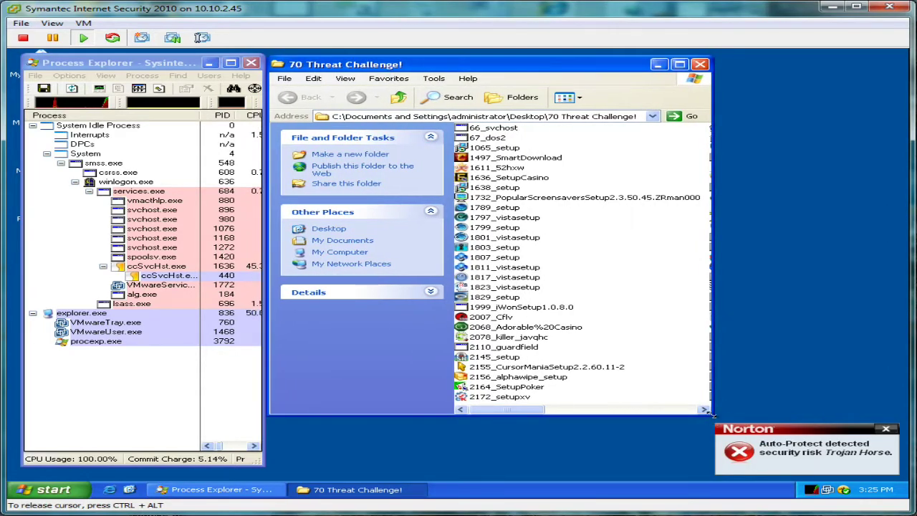
pyautogui.moveTo(714, 423); pyautogui.dragTo(681, 457)
pyautogui.click(561, 98)
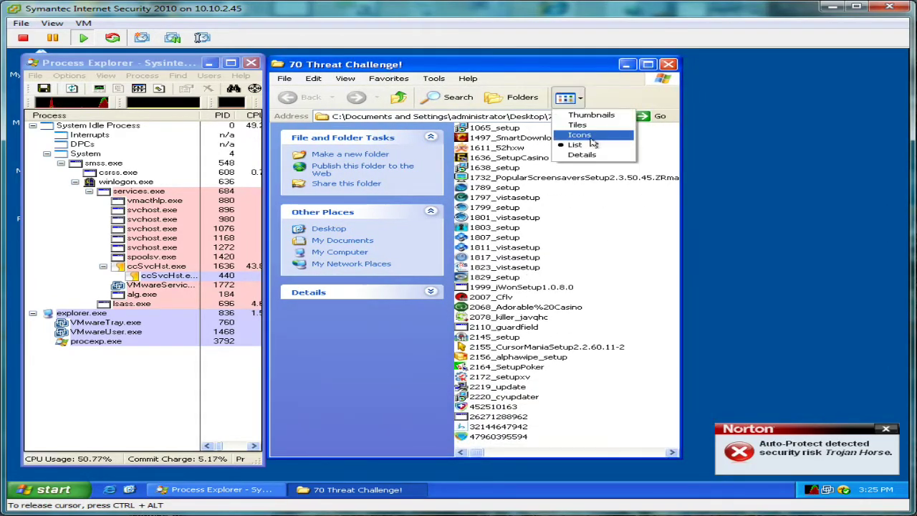
pyautogui.click(581, 142)
pyautogui.moveTo(564, 72); pyautogui.dragTo(570, 72)
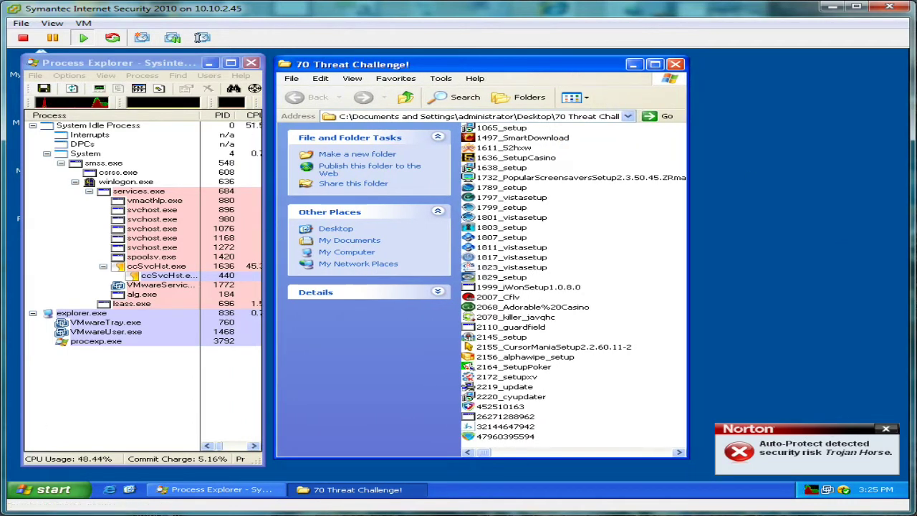
pyautogui.click(886, 430)
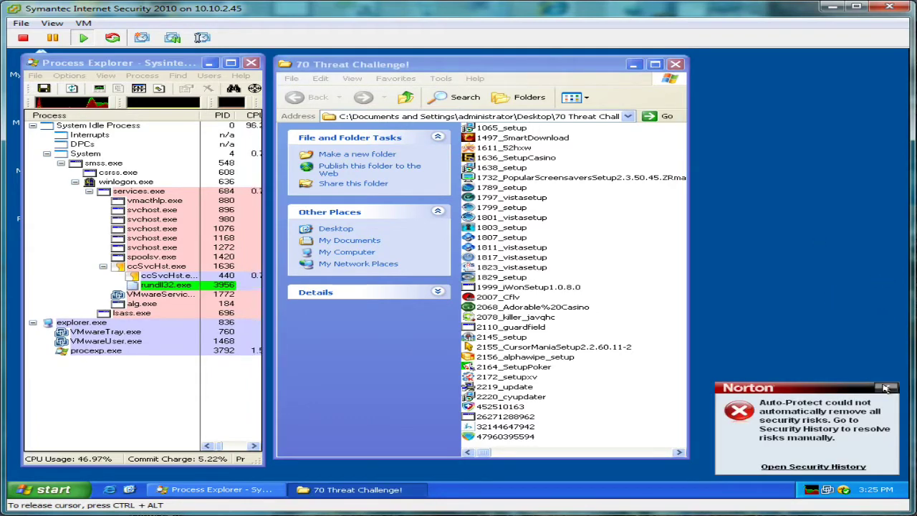
pyautogui.click(886, 387)
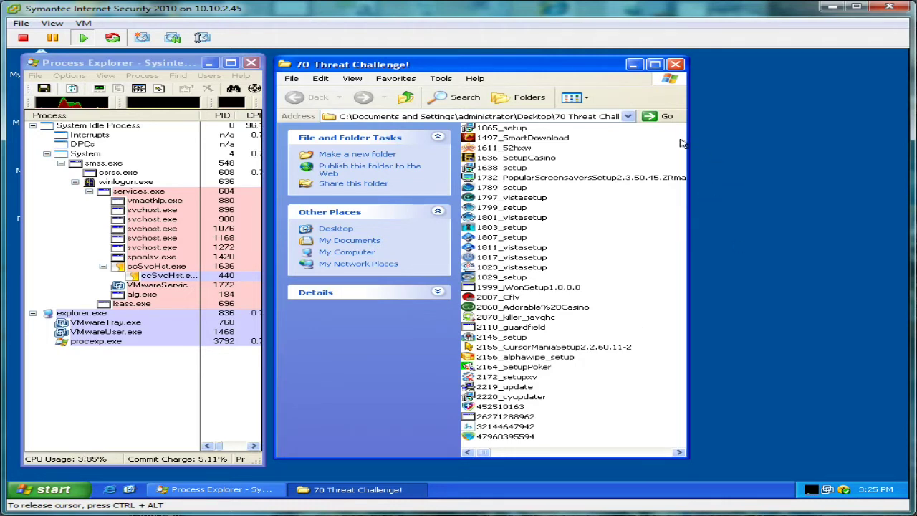
# Widen the 70 Threat Challenge! window and switch its file list to Details view.
pyautogui.moveTo(686, 143); pyautogui.dragTo(714, 139)
pyautogui.click(576, 97)
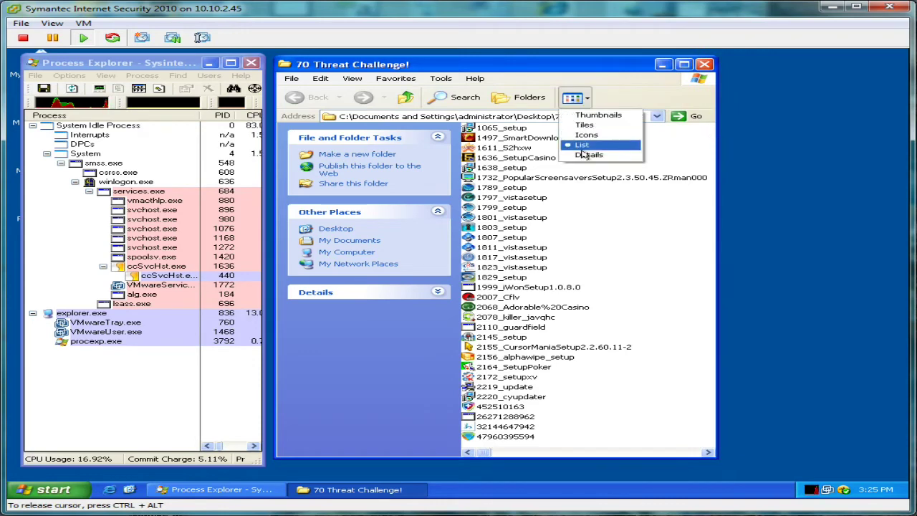
pyautogui.click(606, 160)
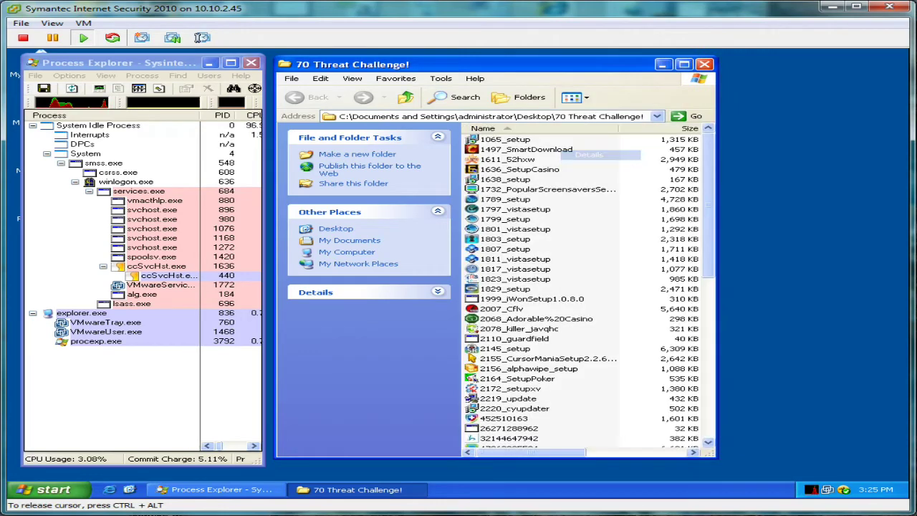
# Launch 1065_setup, 1497_SmartDownload and 1611_52hxw, and advance the V2.7.7 installer until it starts installing.
pyautogui.click(498, 140)
pyautogui.doubleClick(510, 149)
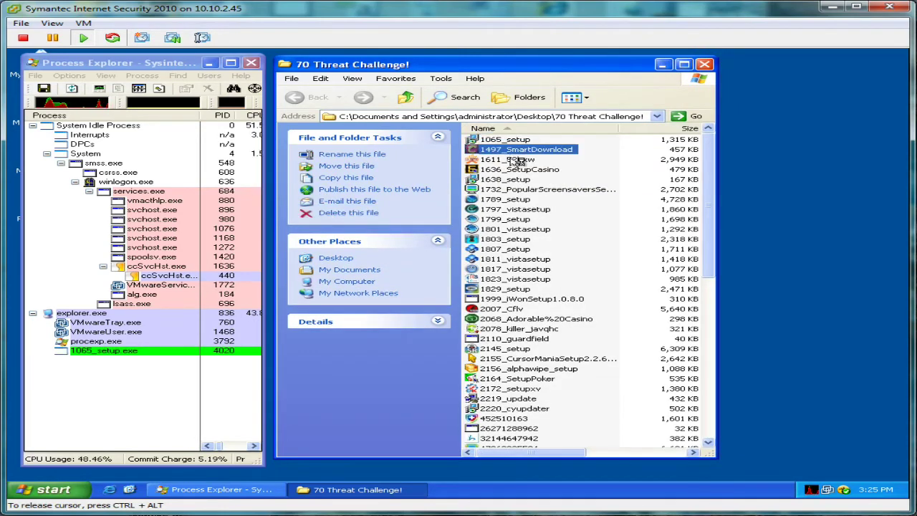
pyautogui.doubleClick(513, 159)
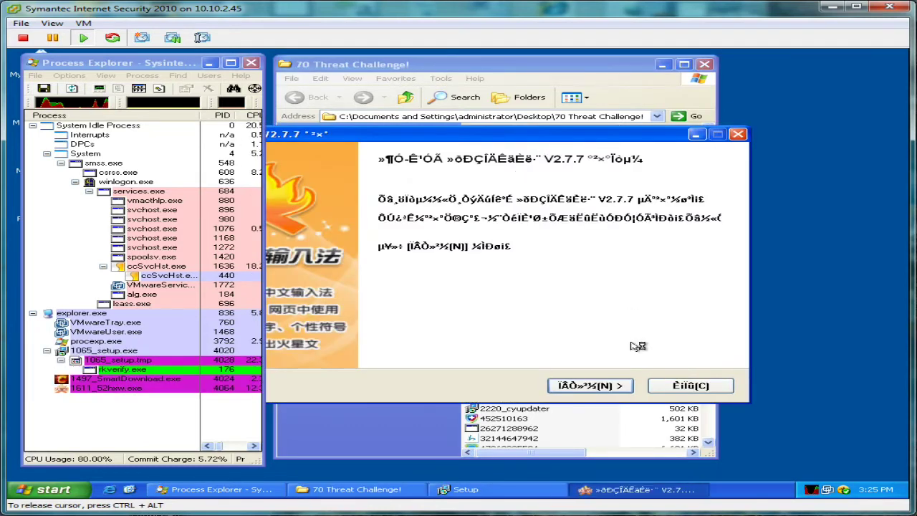
pyautogui.click(607, 387)
pyautogui.click(607, 385)
pyautogui.click(606, 386)
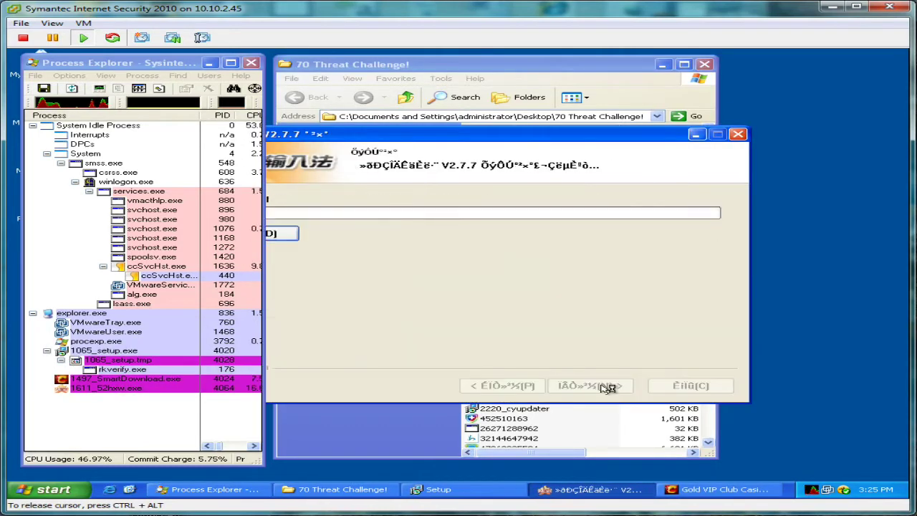
# Launch 1636_SetupCasino, 1638_setup and the 1732_PopularScreensavers setup, and start the Popular Screensavers installation.
pyautogui.click(602, 63)
pyautogui.doubleClick(527, 169)
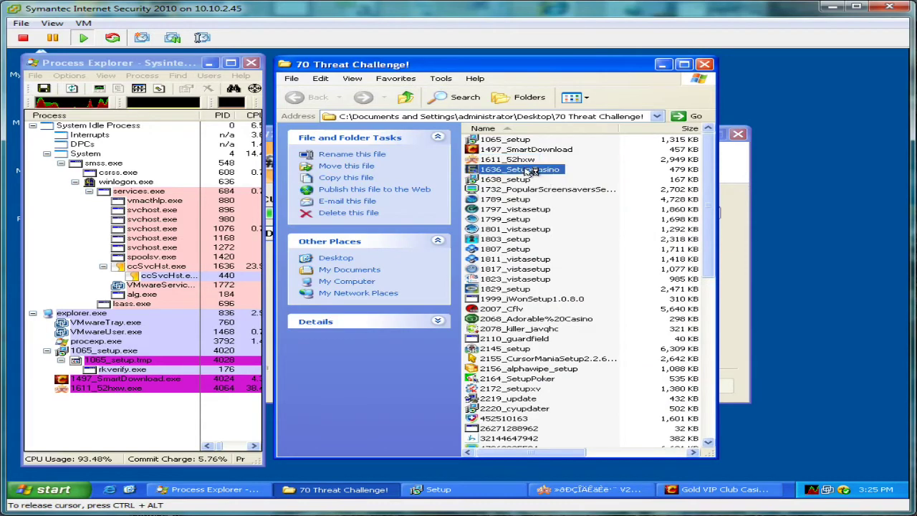
pyautogui.doubleClick(521, 179)
pyautogui.doubleClick(521, 189)
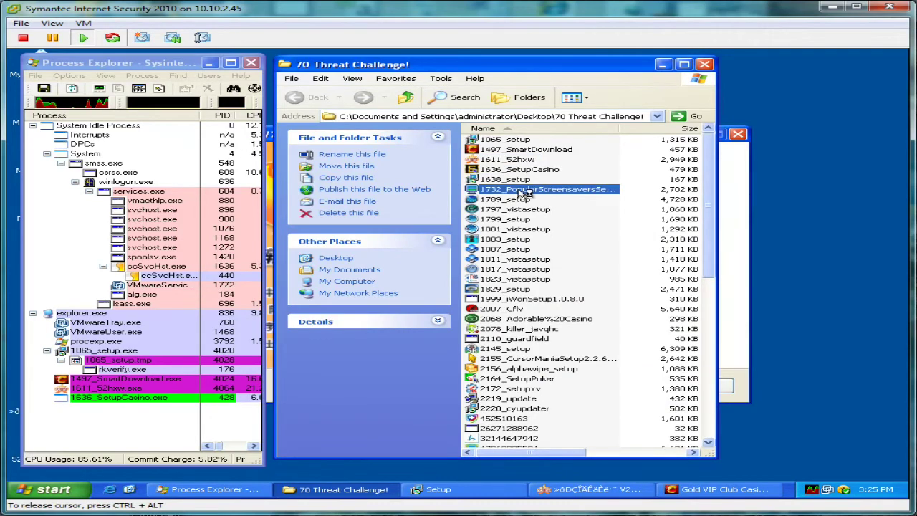
pyautogui.click(556, 384)
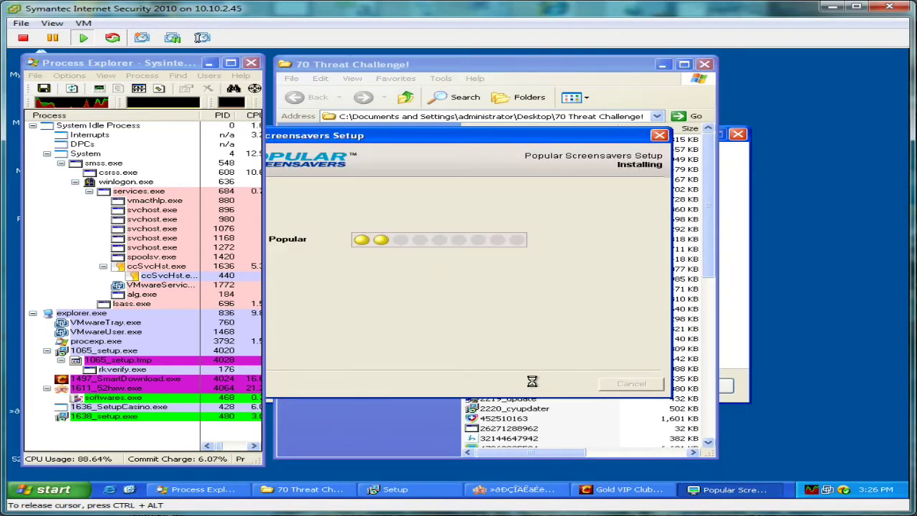
# Launch the samples from 1789_setup through 1823_vistasetup in the threat folder one after another.
pyautogui.click(570, 80)
pyautogui.click(502, 200)
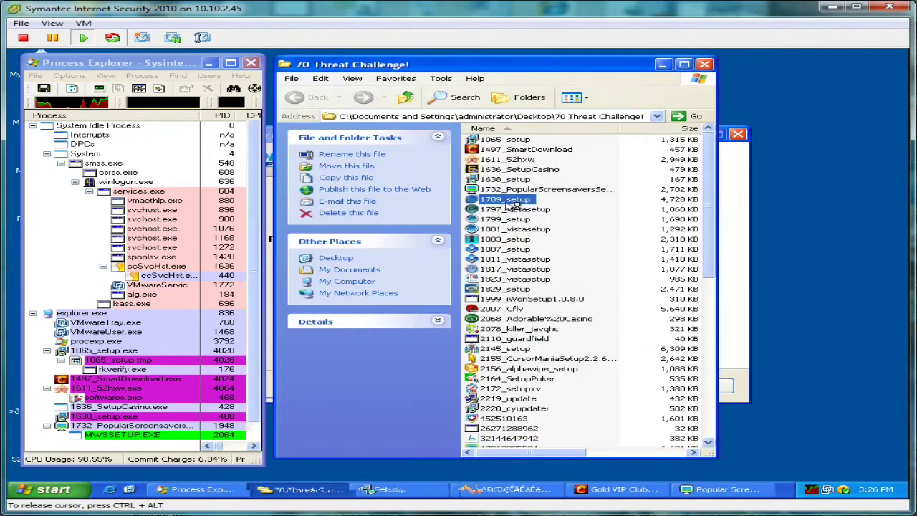
pyautogui.doubleClick(529, 208)
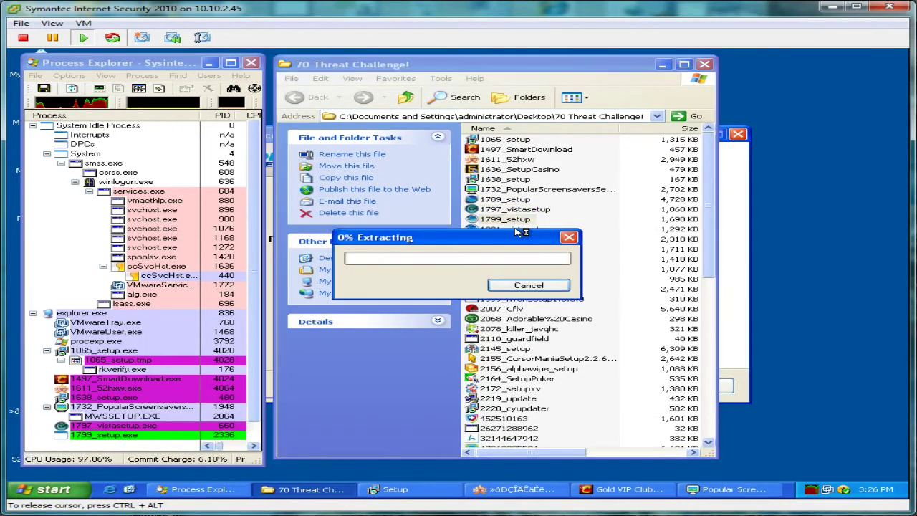
pyautogui.click(520, 229)
pyautogui.doubleClick(518, 240)
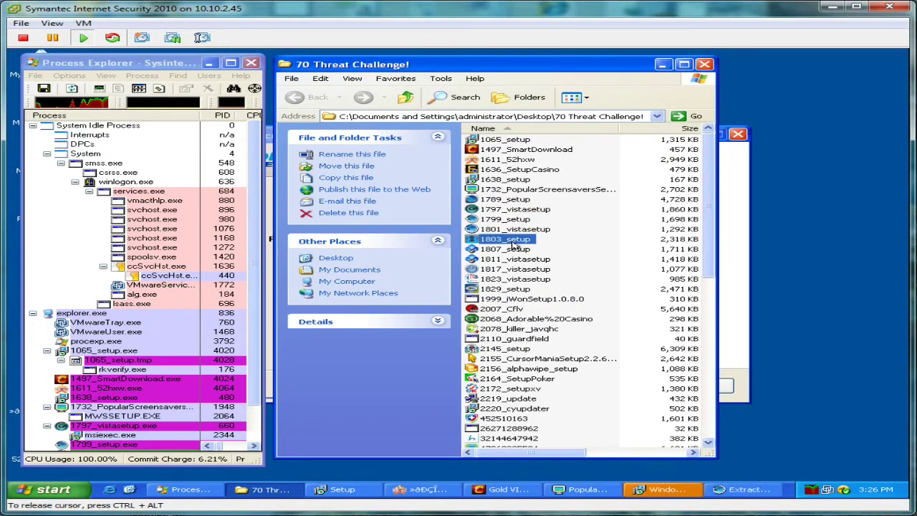
pyautogui.doubleClick(519, 249)
pyautogui.click(523, 259)
pyautogui.click(527, 269)
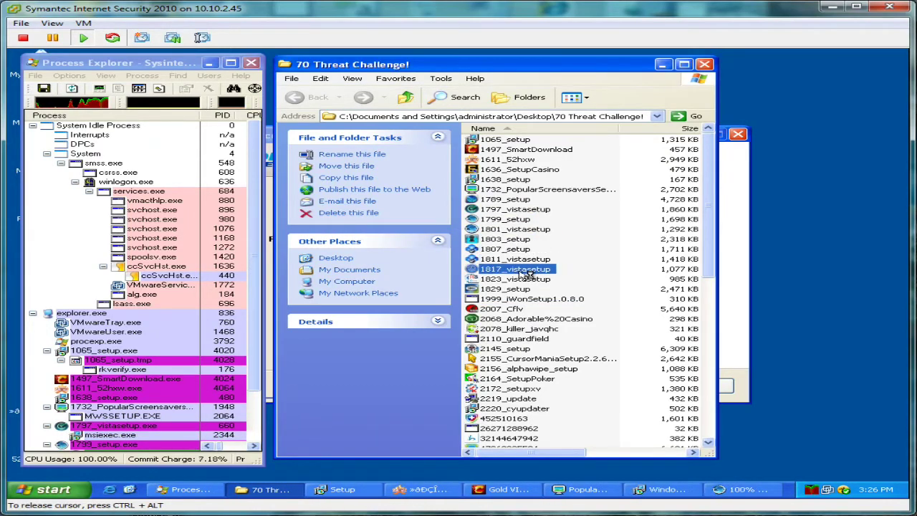
pyautogui.click(528, 279)
pyautogui.scroll(-10, 554, 323)
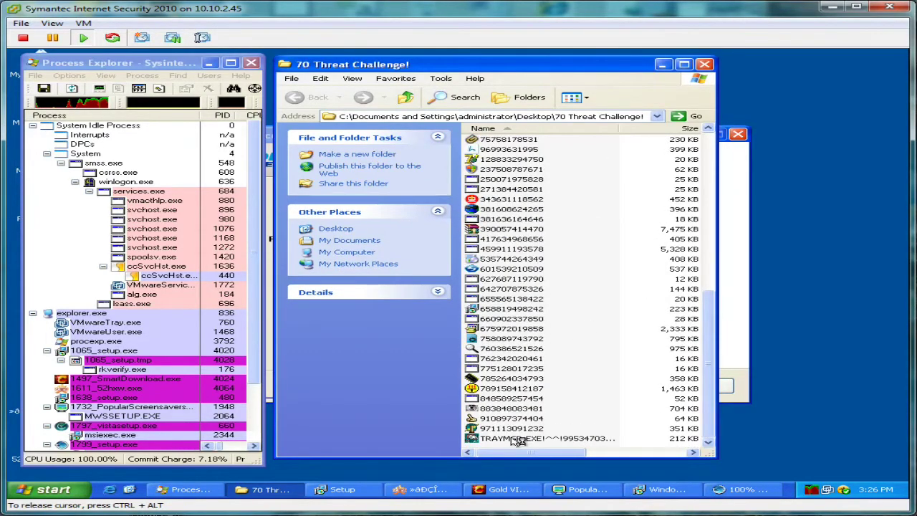
pyautogui.click(517, 439)
pyautogui.click(515, 428)
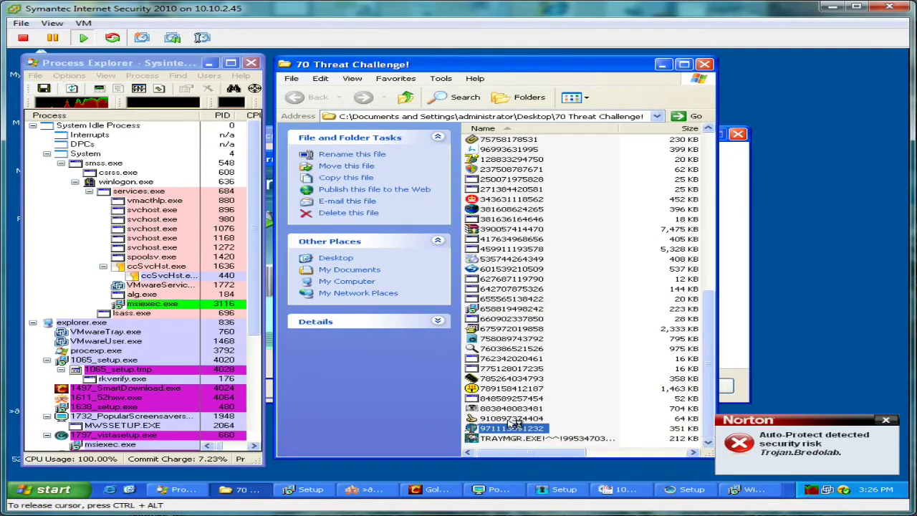
pyautogui.click(510, 418)
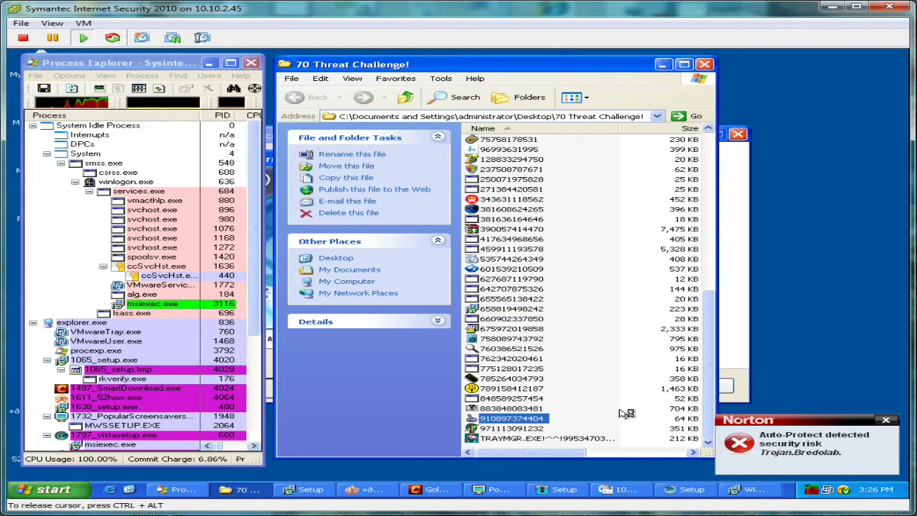
pyautogui.press('Up')
pyautogui.press('Up')
pyautogui.press('Up')
pyautogui.click(886, 423)
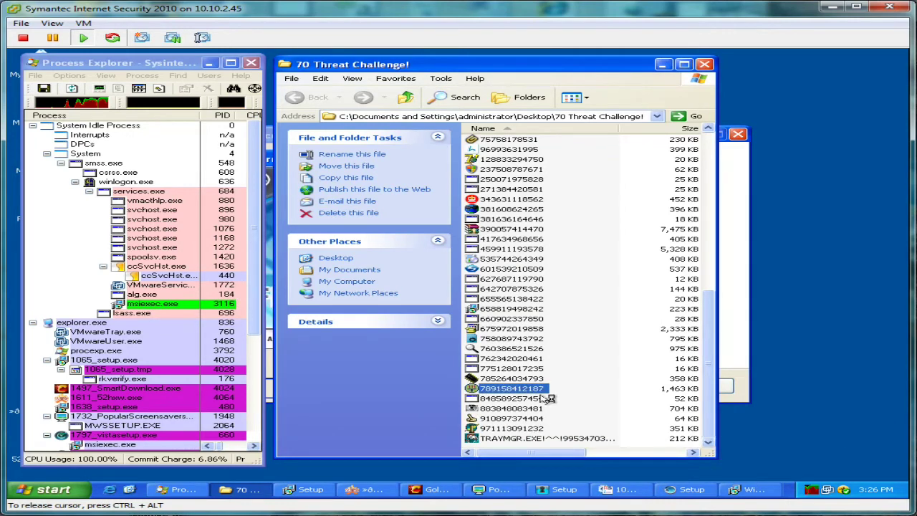
pyautogui.press('Up')
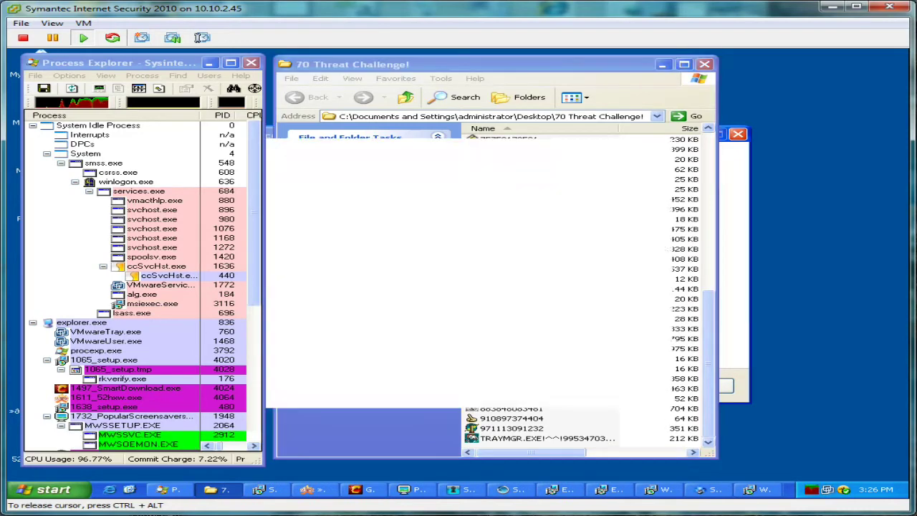
# Start the Platrium Playbar installation, review the running sample processes in Process Explorer and return to the threat folder.
pyautogui.click(596, 392)
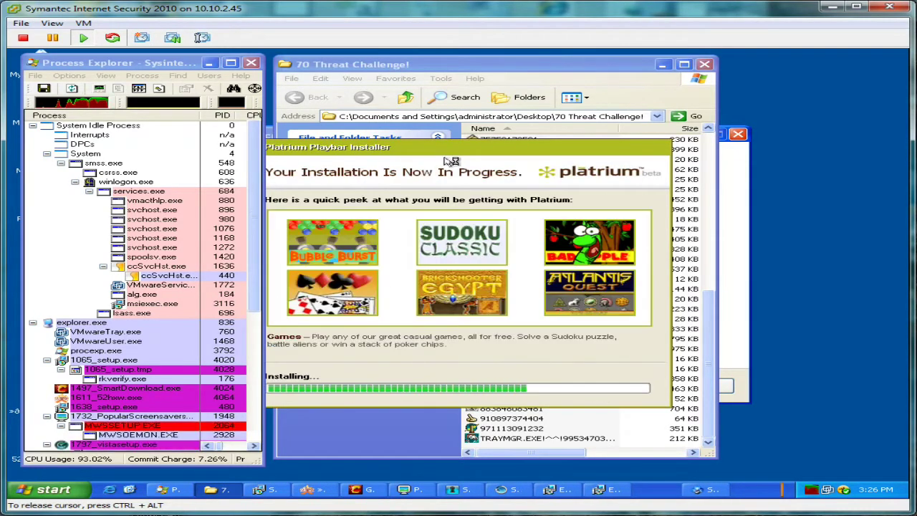
pyautogui.moveTo(256, 171); pyautogui.dragTo(249, 317)
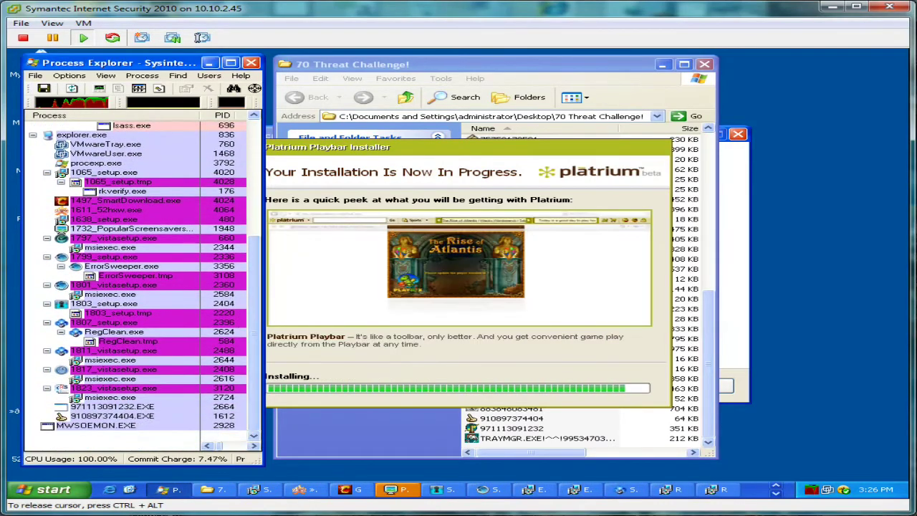
pyautogui.click(547, 80)
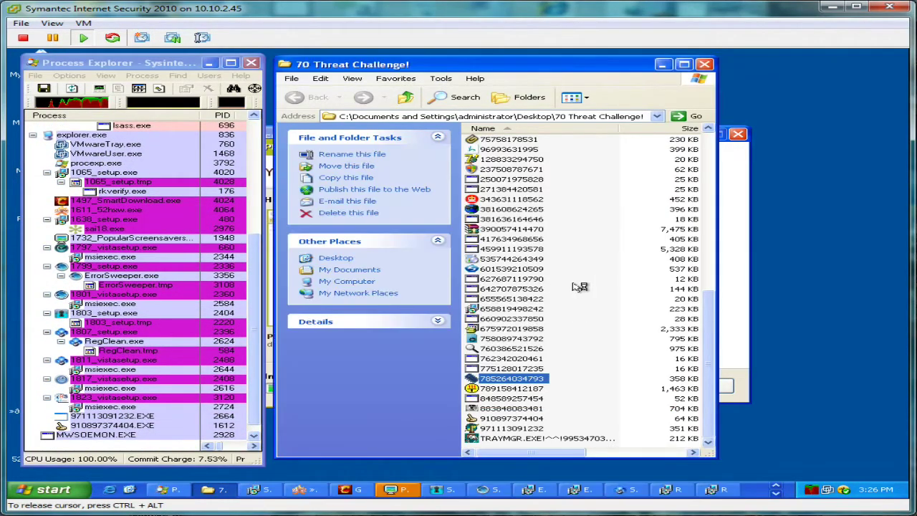
pyautogui.doubleClick(530, 368)
pyautogui.click(523, 359)
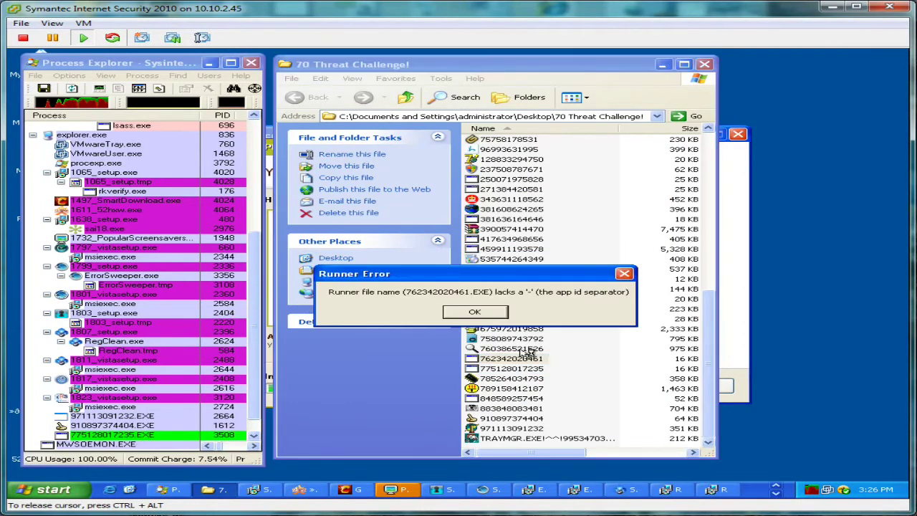
pyautogui.doubleClick(522, 348)
pyautogui.doubleClick(519, 339)
pyautogui.doubleClick(514, 328)
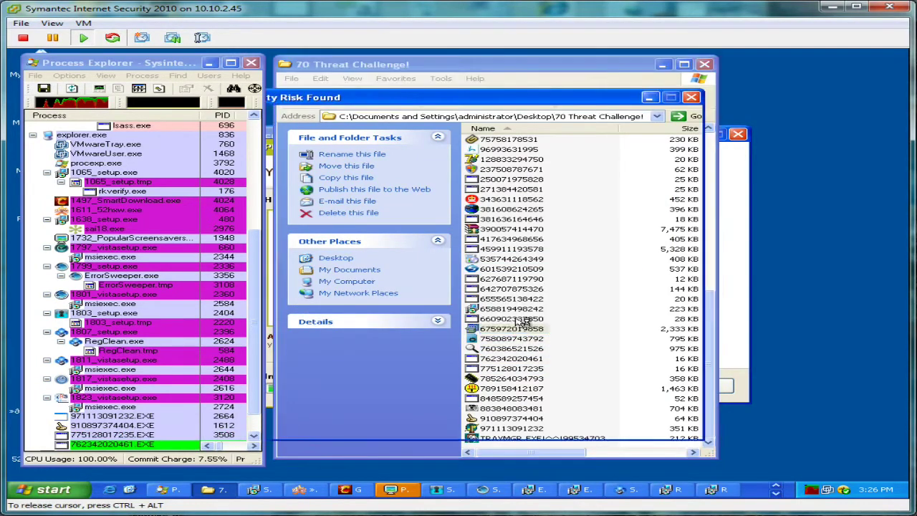
pyautogui.moveTo(400, 96); pyautogui.dragTo(440, 96)
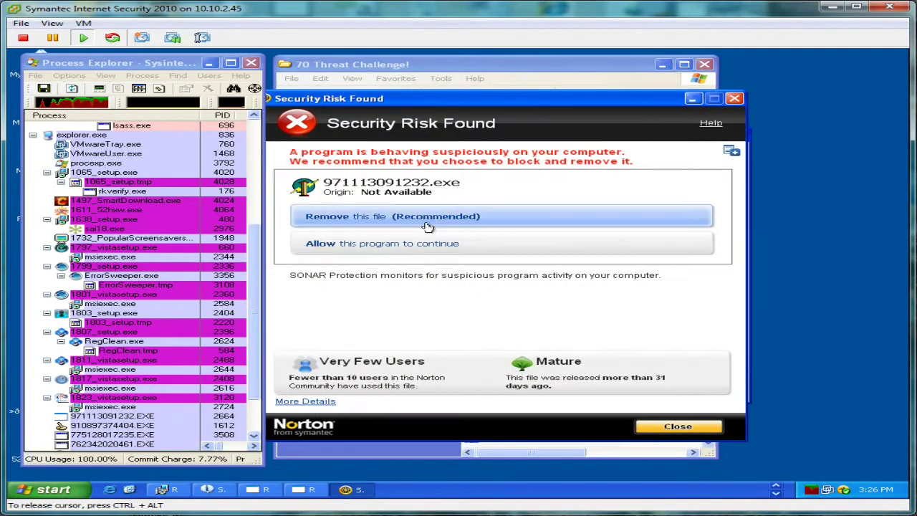
pyautogui.click(417, 216)
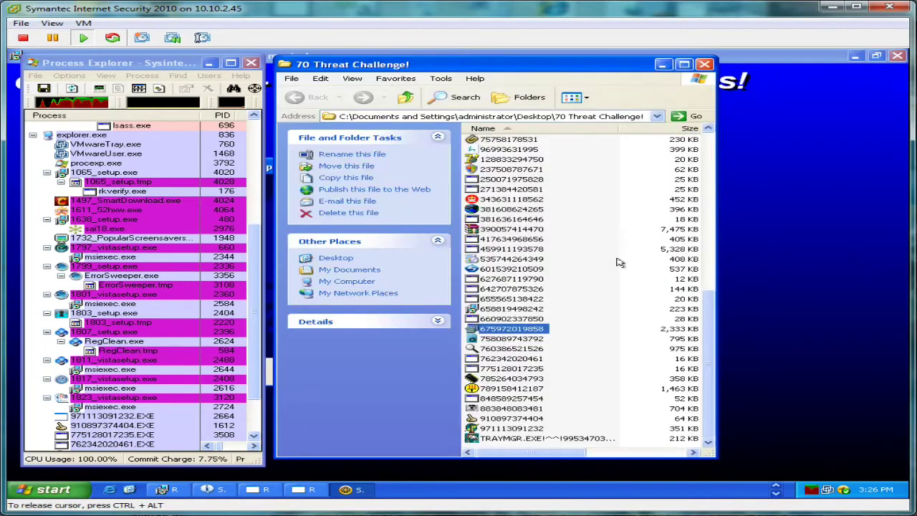
pyautogui.click(510, 319)
pyautogui.click(510, 309)
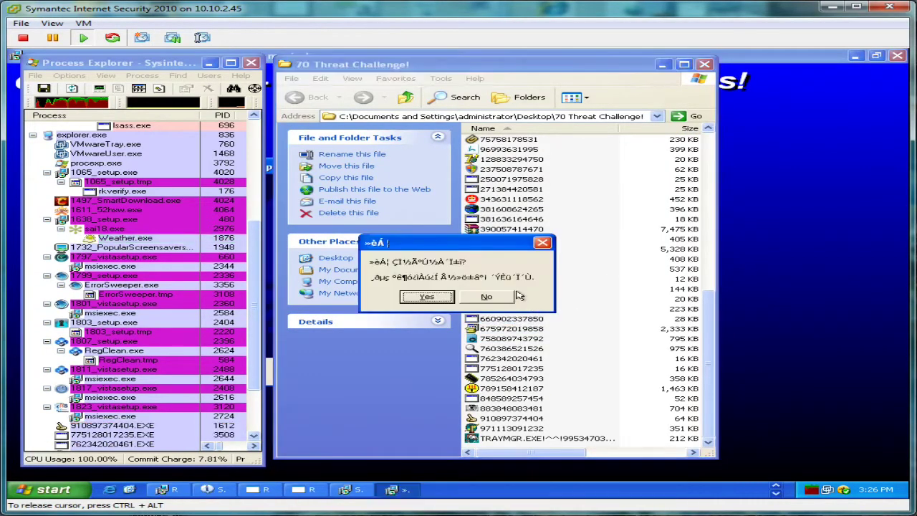
pyautogui.click(426, 296)
pyautogui.doubleClick(510, 289)
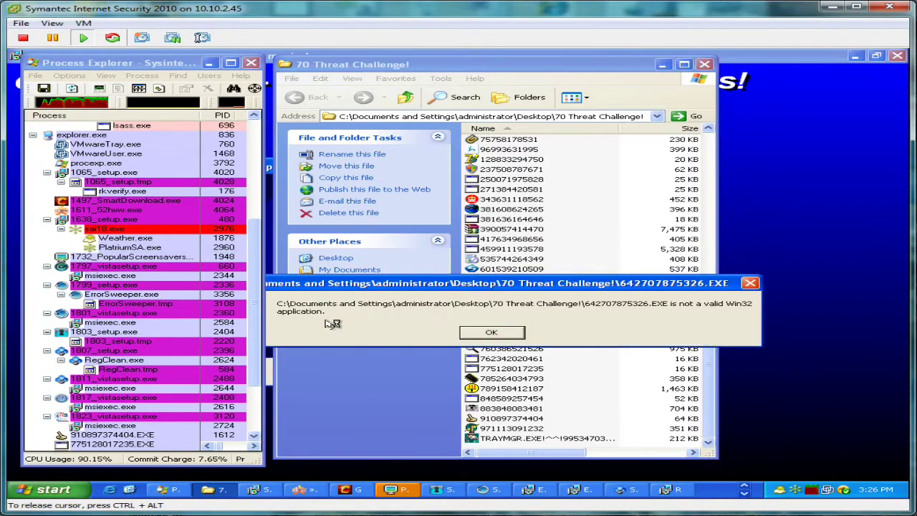
pyautogui.moveTo(252, 308); pyautogui.dragTo(255, 367)
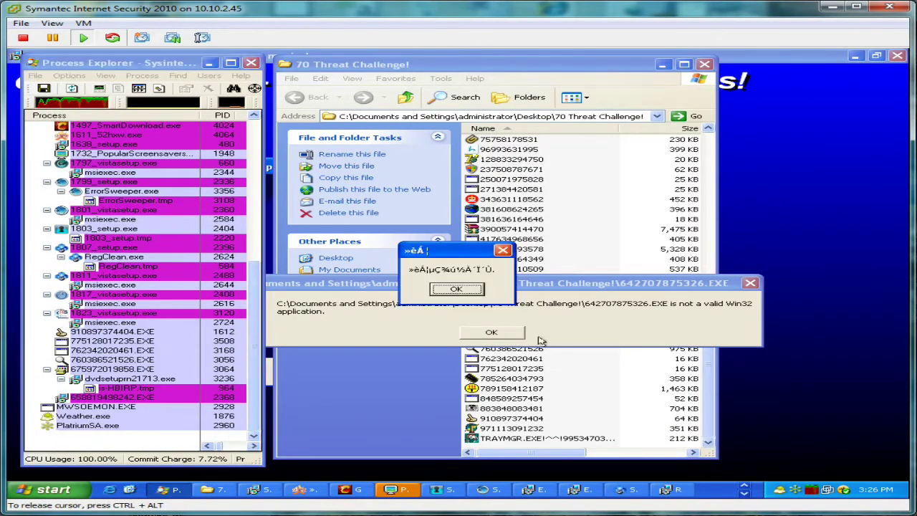
pyautogui.click(492, 331)
pyautogui.click(523, 280)
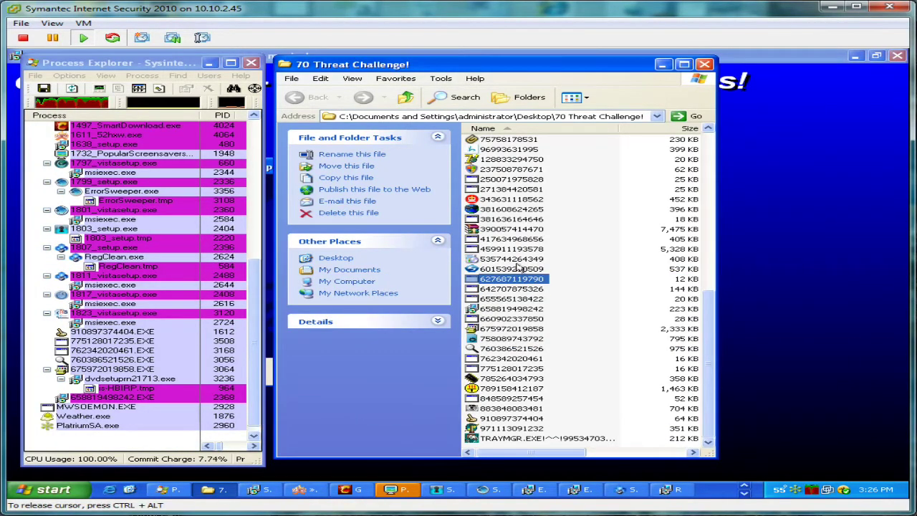
pyautogui.doubleClick(520, 269)
pyautogui.click(513, 332)
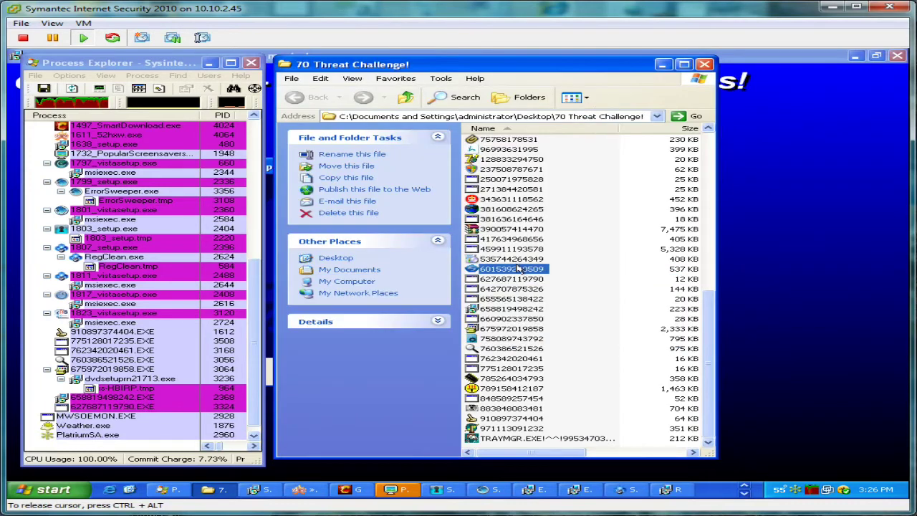
pyautogui.doubleClick(517, 258)
pyautogui.doubleClick(515, 251)
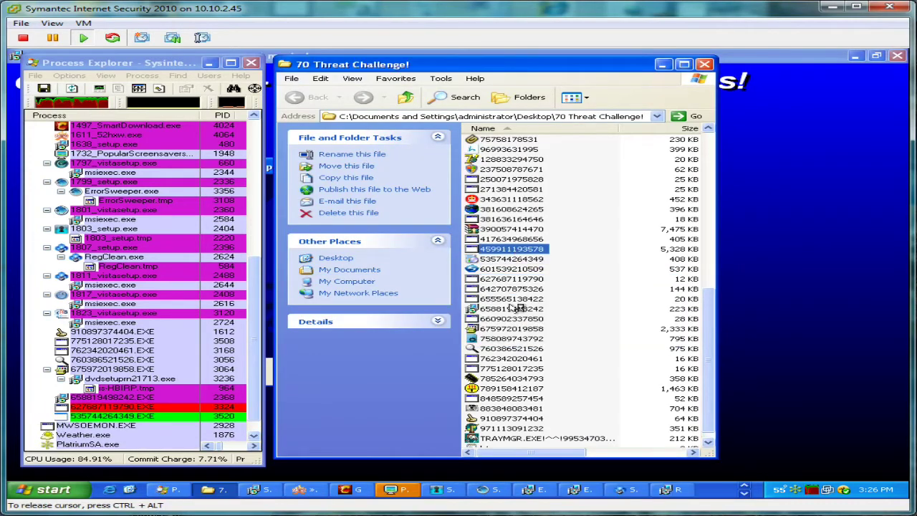
pyautogui.doubleClick(501, 238)
pyautogui.doubleClick(503, 228)
pyautogui.doubleClick(504, 219)
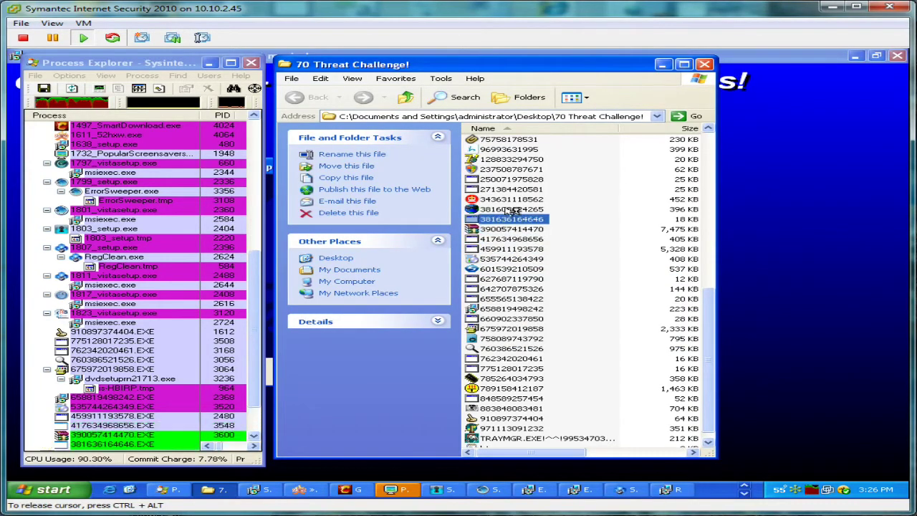
pyautogui.doubleClick(506, 209)
pyautogui.doubleClick(505, 218)
pyautogui.click(516, 201)
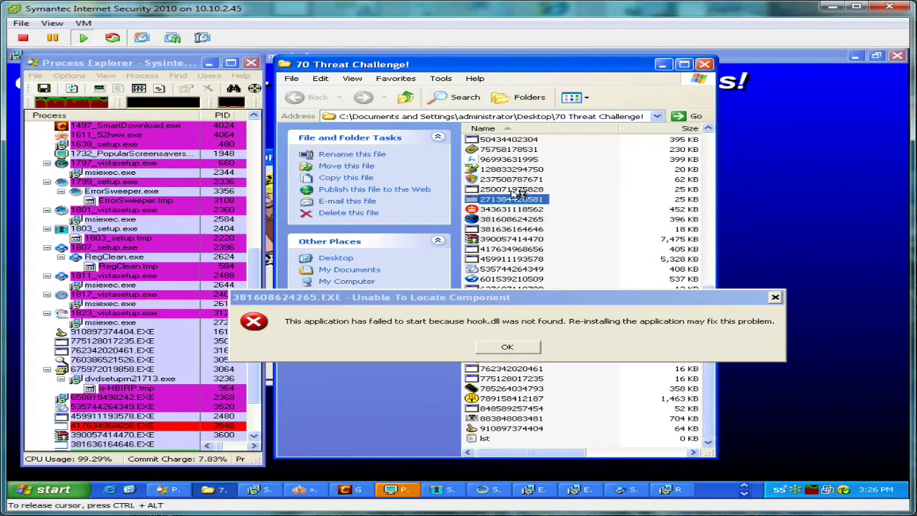
pyautogui.click(516, 344)
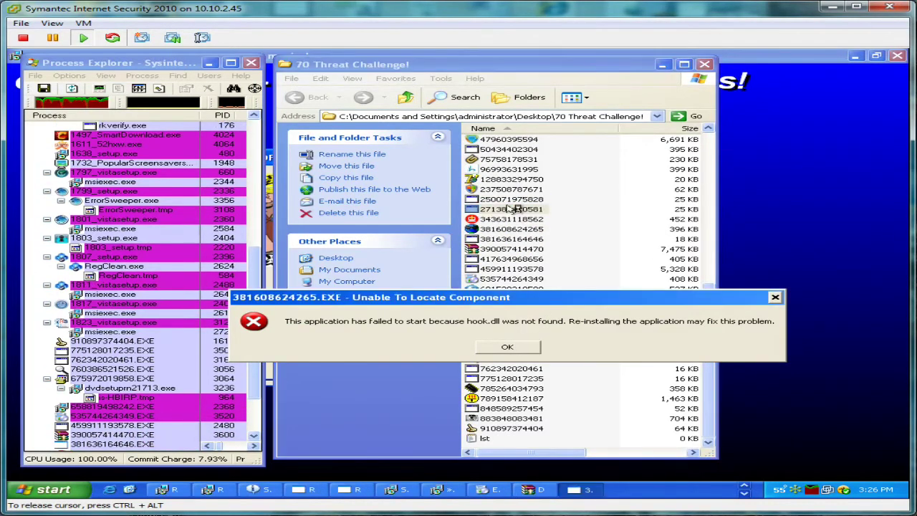
pyautogui.doubleClick(509, 198)
pyautogui.doubleClick(509, 180)
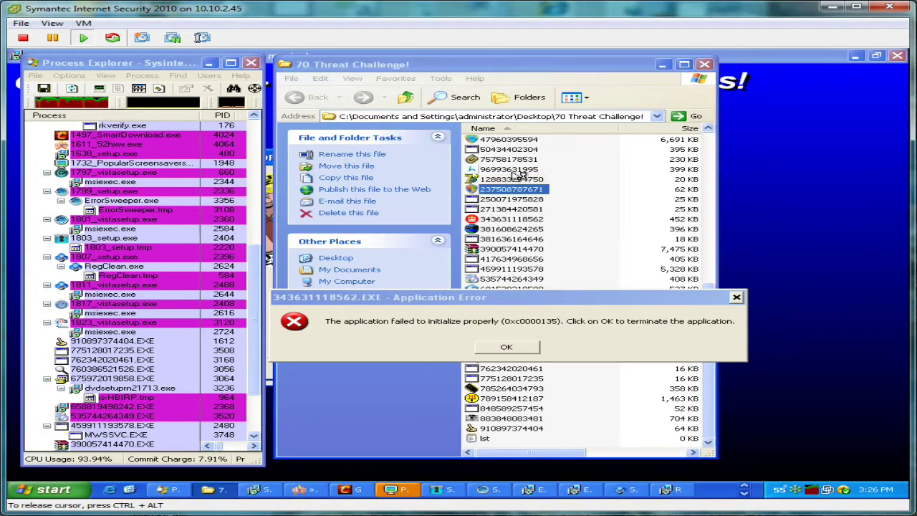
pyautogui.click(516, 159)
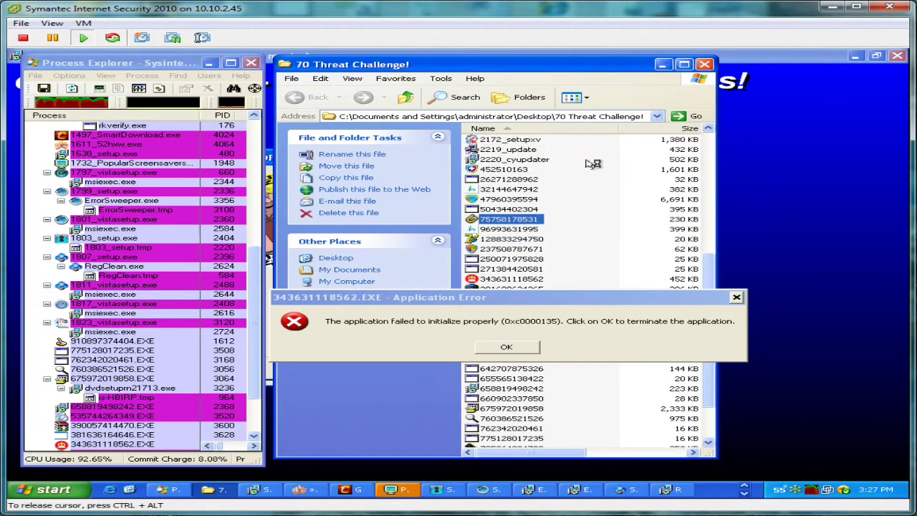
pyautogui.doubleClick(506, 212)
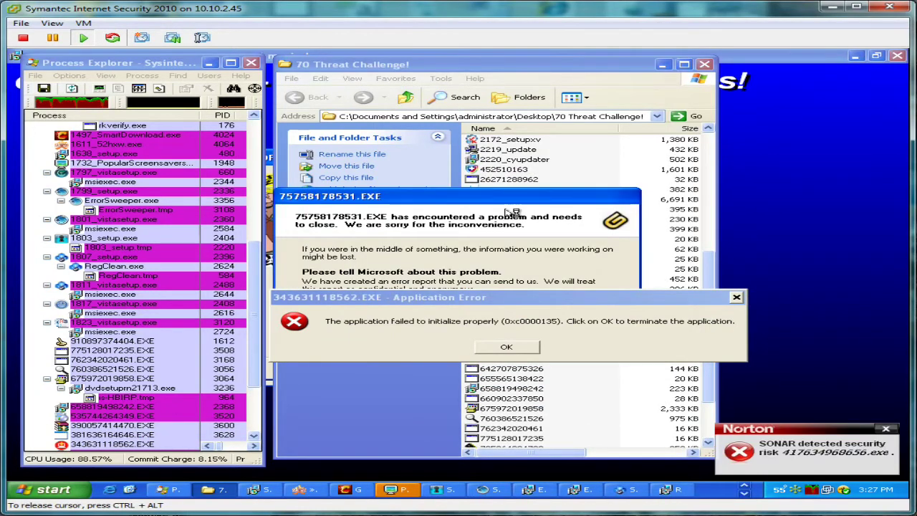
pyautogui.moveTo(537, 200); pyautogui.dragTo(504, 421)
pyautogui.doubleClick(518, 199)
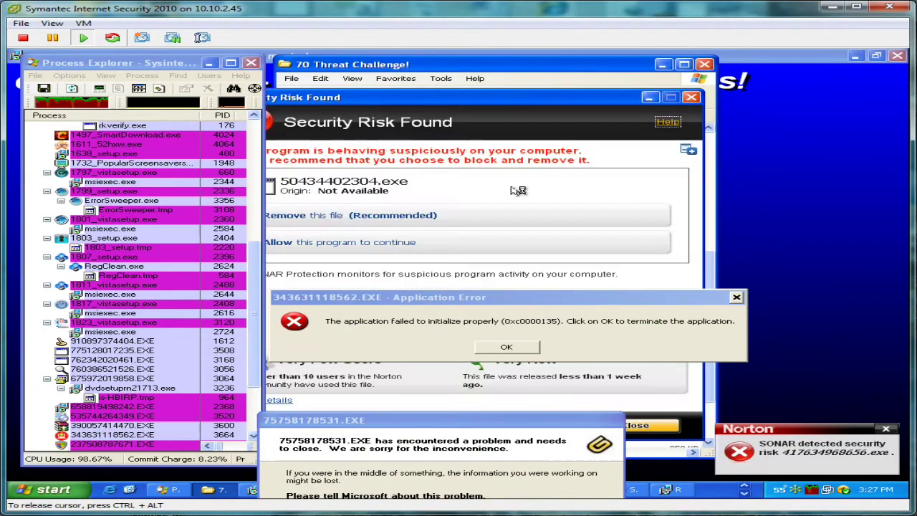
pyautogui.click(651, 96)
pyautogui.click(324, 214)
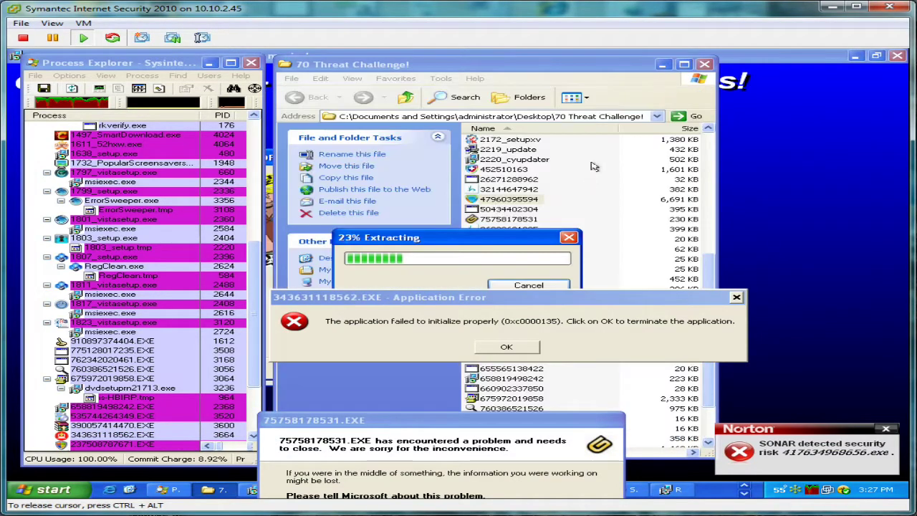
pyautogui.doubleClick(508, 188)
pyautogui.doubleClick(510, 179)
pyautogui.doubleClick(512, 170)
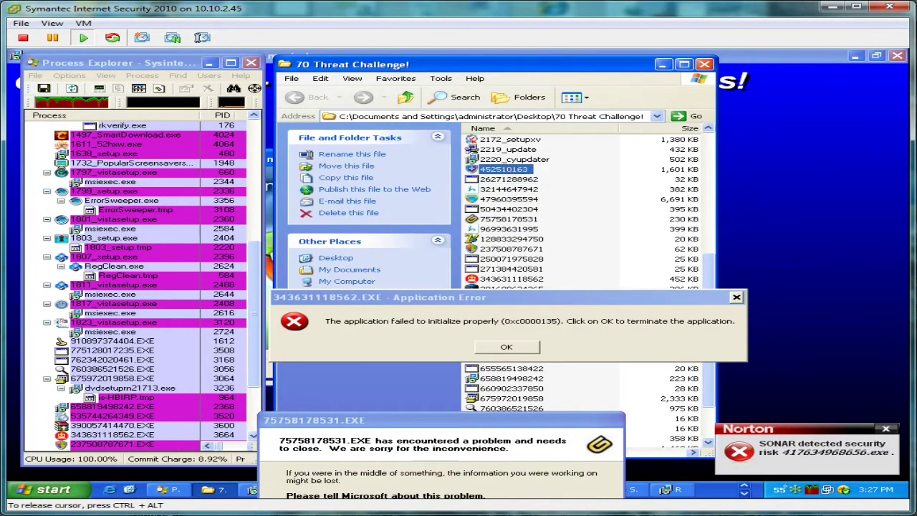
pyautogui.doubleClick(515, 160)
pyautogui.click(521, 151)
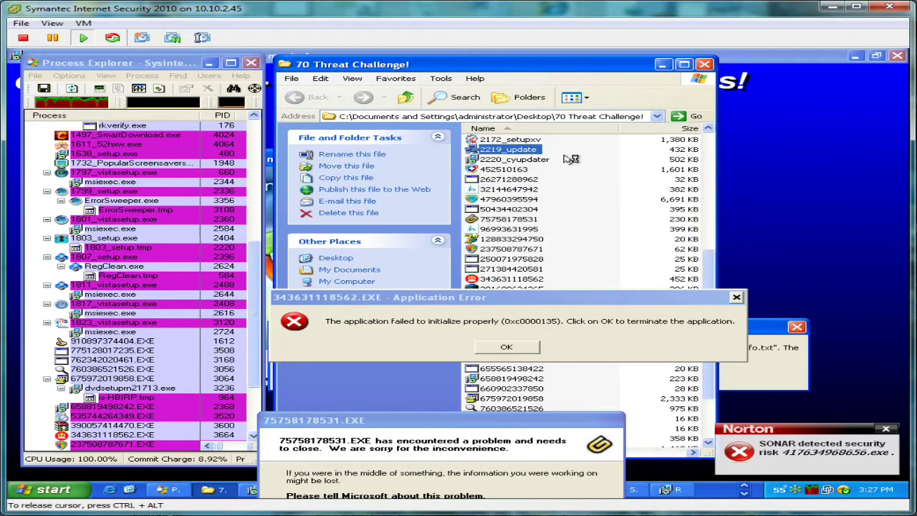
# Launch the setup samples from 2172_setupxv up to 2145_setup, including SetupPoker, alphawipe and CursorMania.
pyautogui.scroll(2, 586, 170)
pyautogui.doubleClick(538, 200)
pyautogui.doubleClick(535, 189)
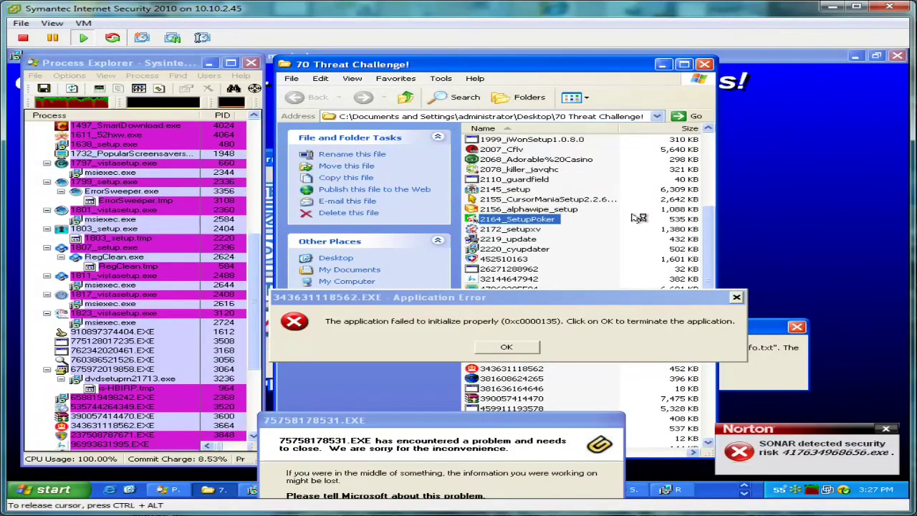
pyautogui.click(554, 210)
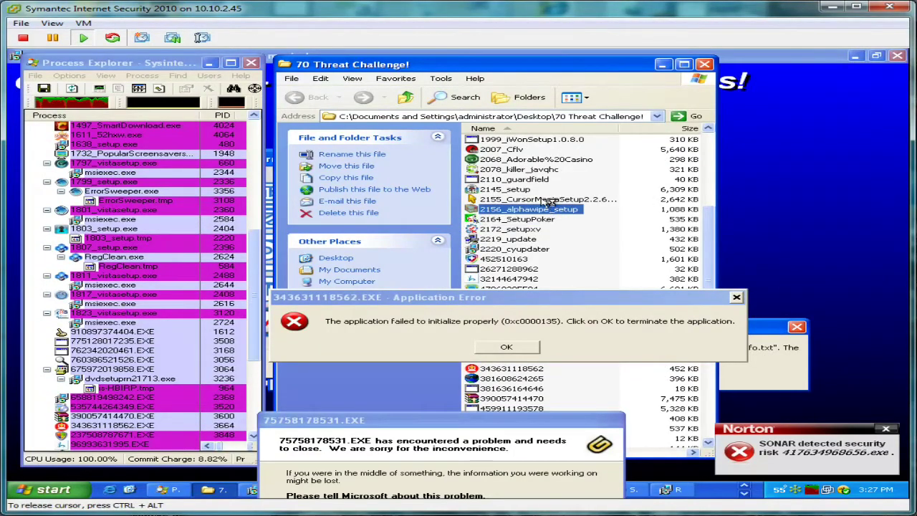
pyautogui.click(549, 201)
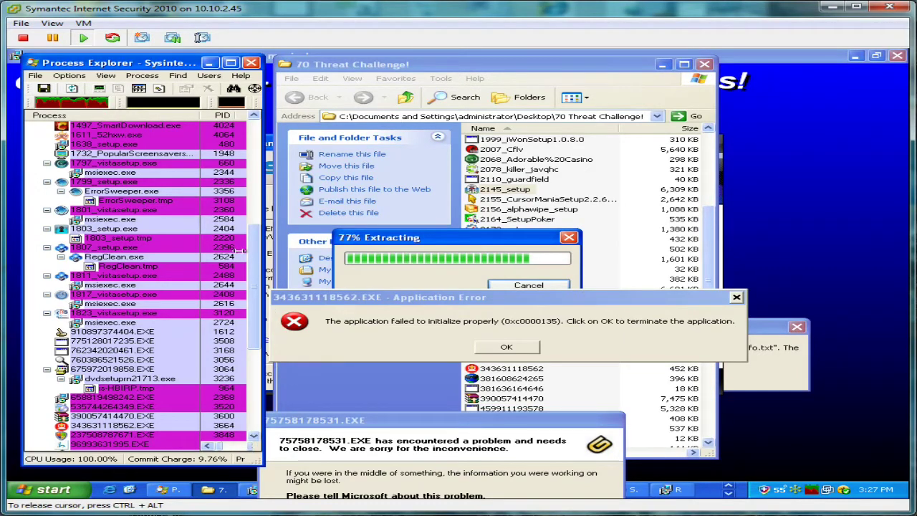
# Widen Process Explorer, dismiss the 343631118562.EXE application error, review the whole process tree with descriptions and companies, and narrow the window again.
pyautogui.moveTo(253, 241); pyautogui.dragTo(584, 306)
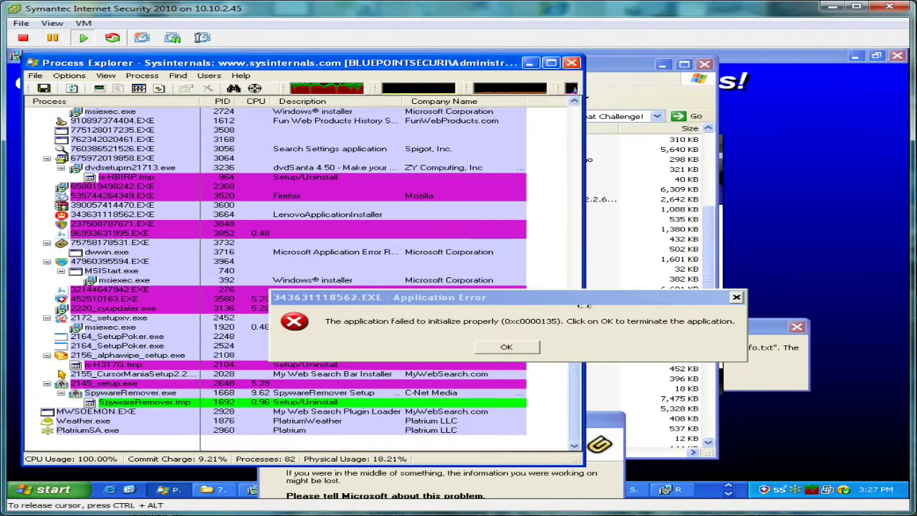
pyautogui.click(507, 346)
pyautogui.click(511, 348)
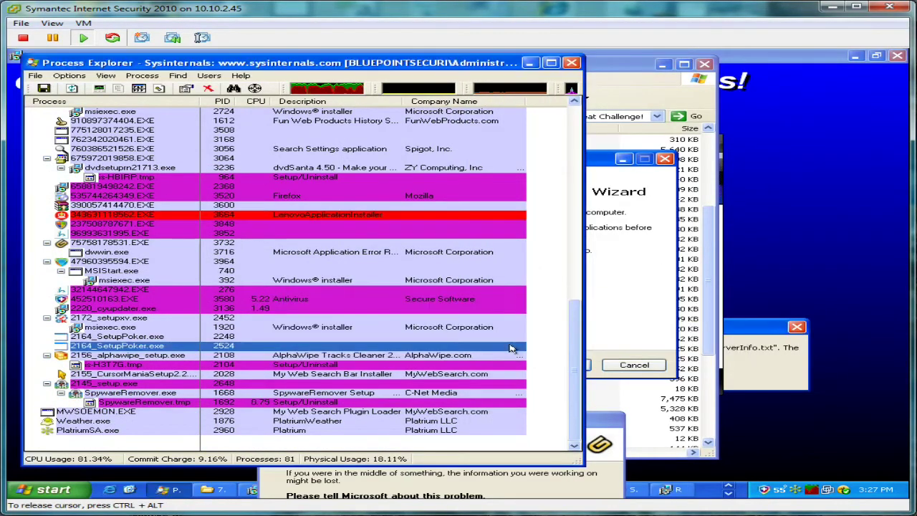
pyautogui.moveTo(577, 352); pyautogui.dragTo(577, 343)
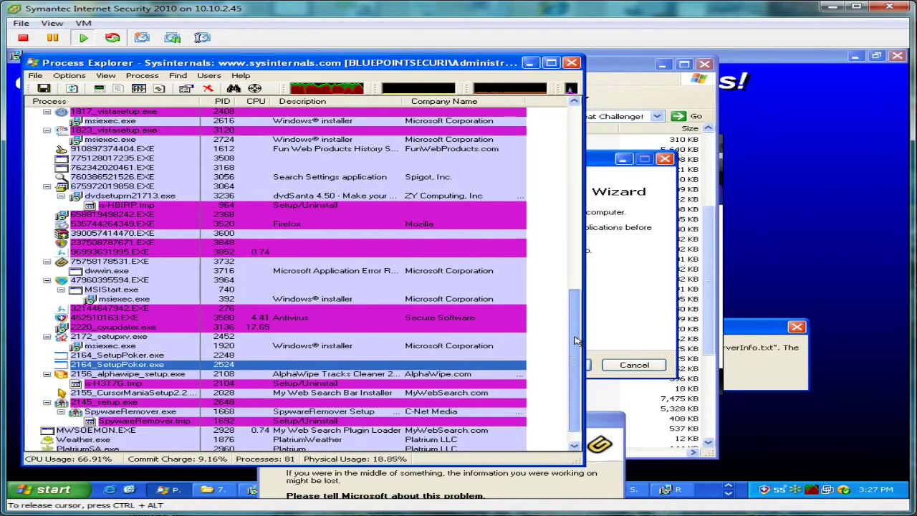
pyautogui.scroll(-1, 577, 341)
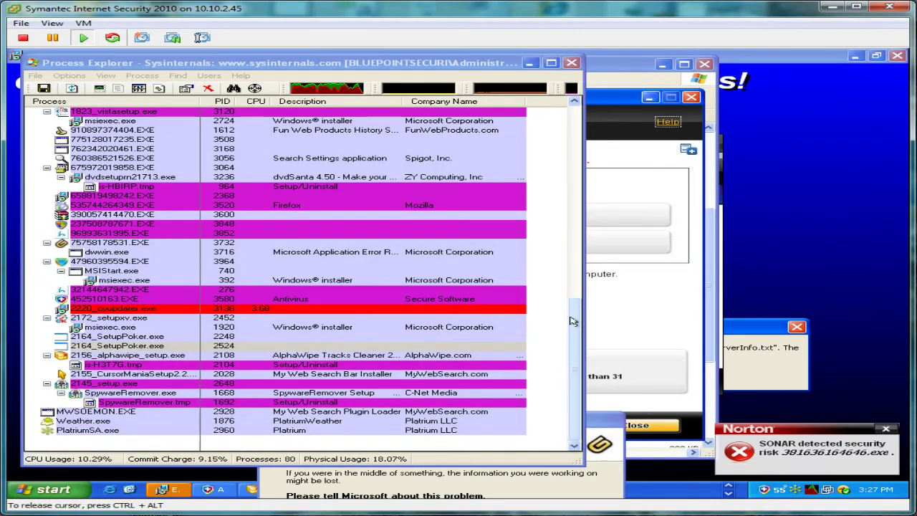
pyautogui.moveTo(571, 317); pyautogui.dragTo(574, 142)
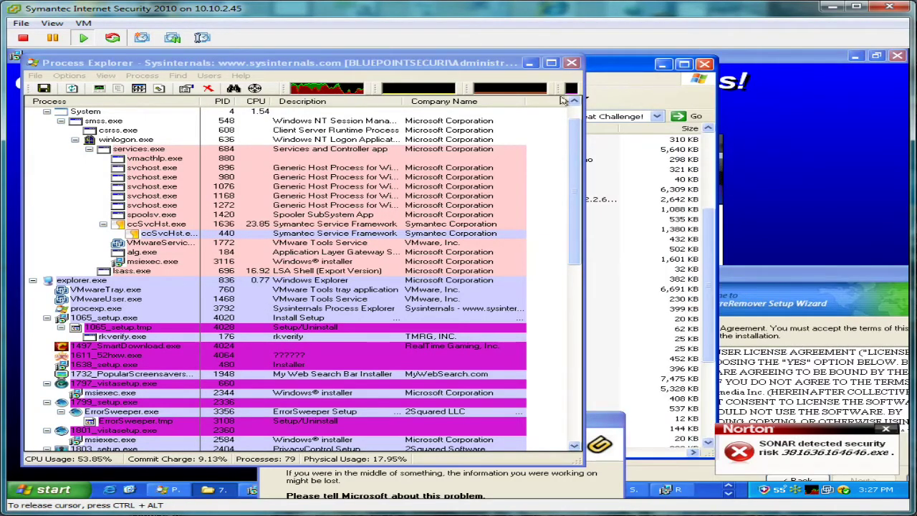
pyautogui.moveTo(583, 91); pyautogui.dragTo(309, 95)
# Return to the threat folder and launch the samples from 2110_guardfield upward, including 2078_killer_javqhc and 2068_Adorable%20Casino.
pyautogui.click(545, 216)
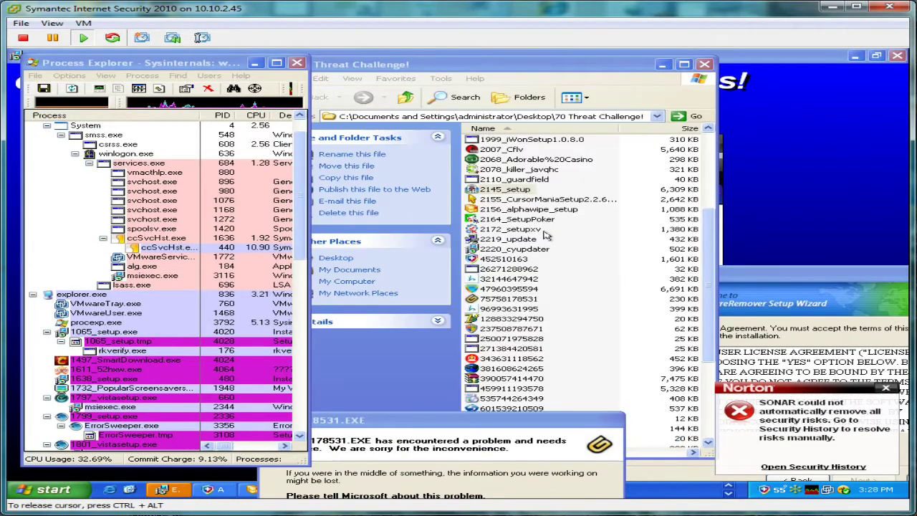
pyautogui.click(586, 162)
pyautogui.scroll(2, 587, 180)
pyautogui.click(537, 238)
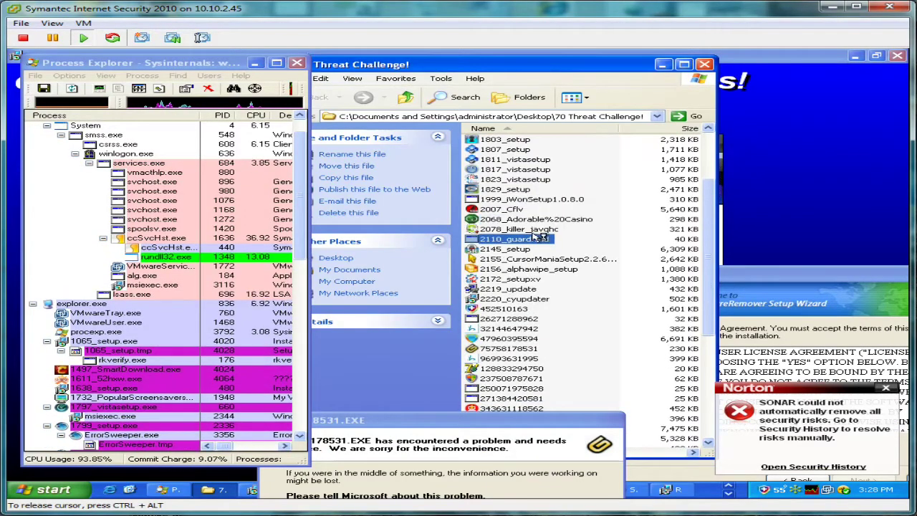
pyautogui.click(539, 231)
pyautogui.doubleClick(534, 219)
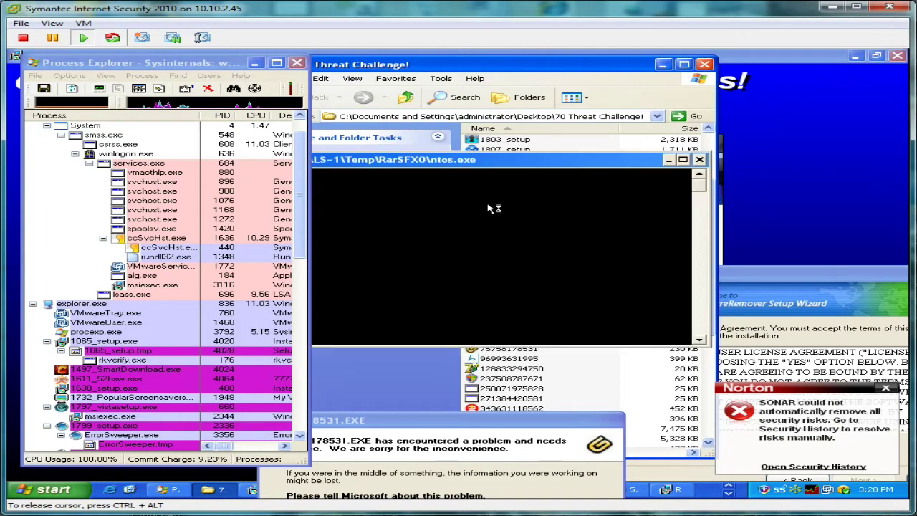
pyautogui.click(575, 100)
pyautogui.click(499, 195)
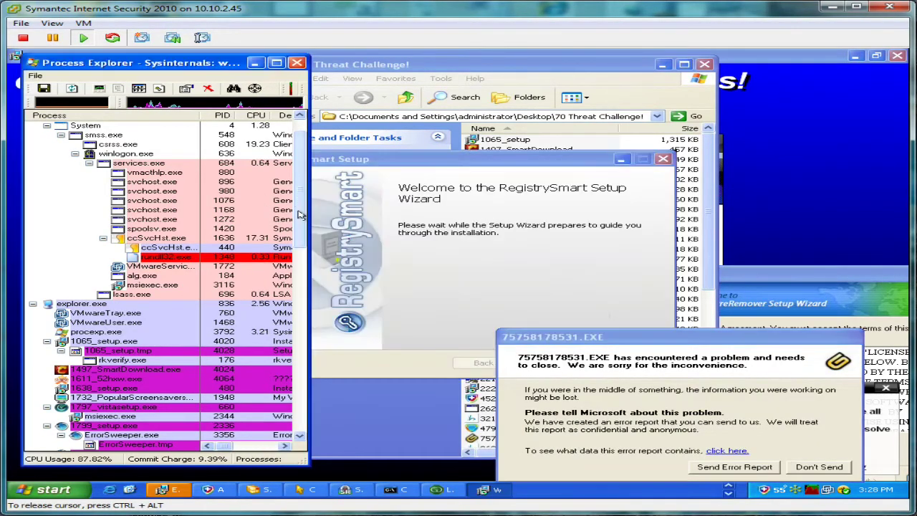
# Review the sample processes in a widened Process Explorer and dismiss the 75758178531.EXE crash report without sending it.
pyautogui.scroll(-5, 299, 258)
pyautogui.scroll(-1, 299, 259)
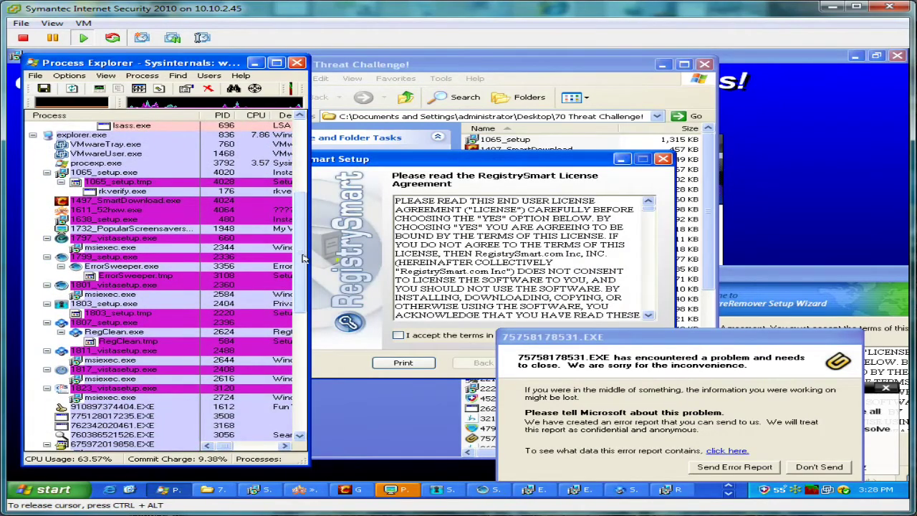
pyautogui.moveTo(305, 258); pyautogui.dragTo(430, 268)
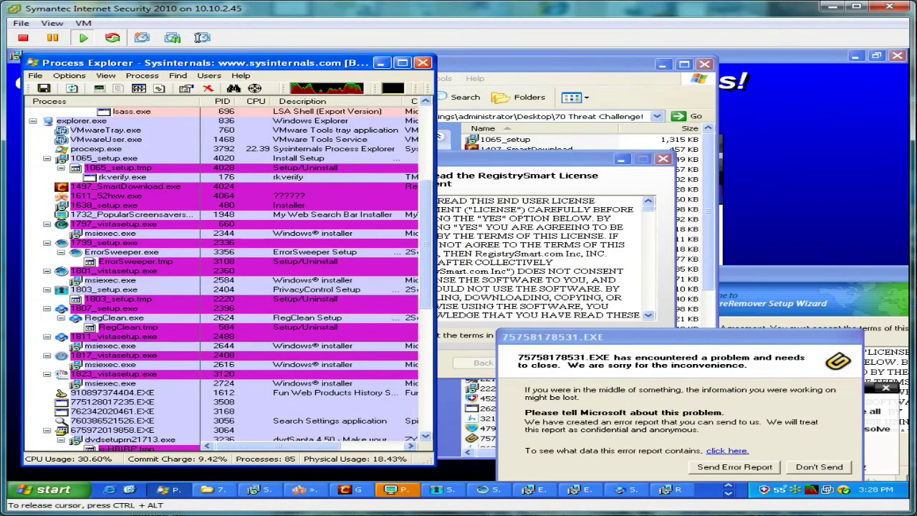
pyautogui.click(824, 468)
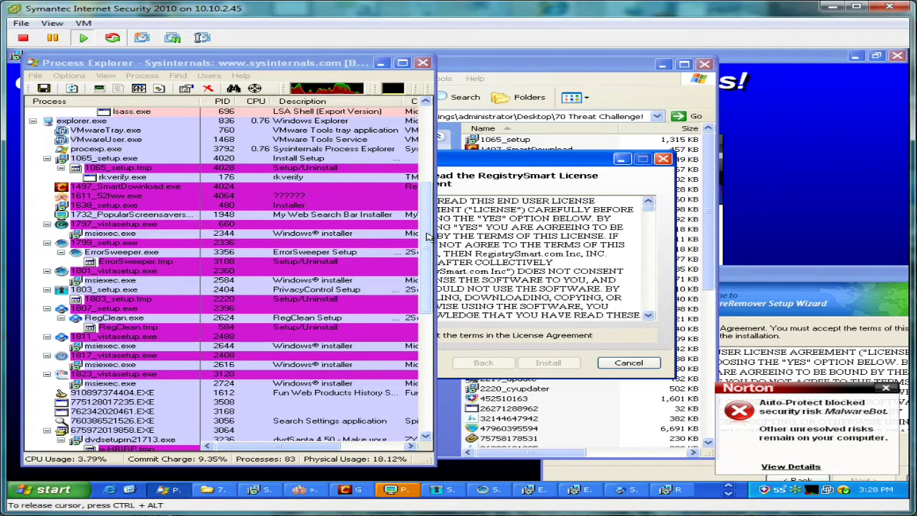
# Examine the running sample processes in the Process Explorer tree and dismiss the Norton alert about the blocked MalwareBot risk.
pyautogui.moveTo(428, 236); pyautogui.dragTo(426, 342)
pyautogui.click(887, 387)
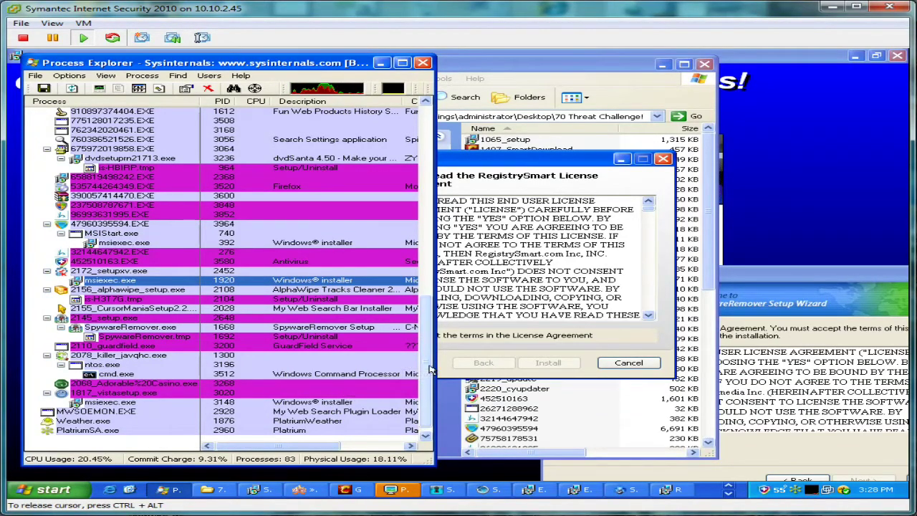
pyautogui.moveTo(426, 367); pyautogui.dragTo(432, 219)
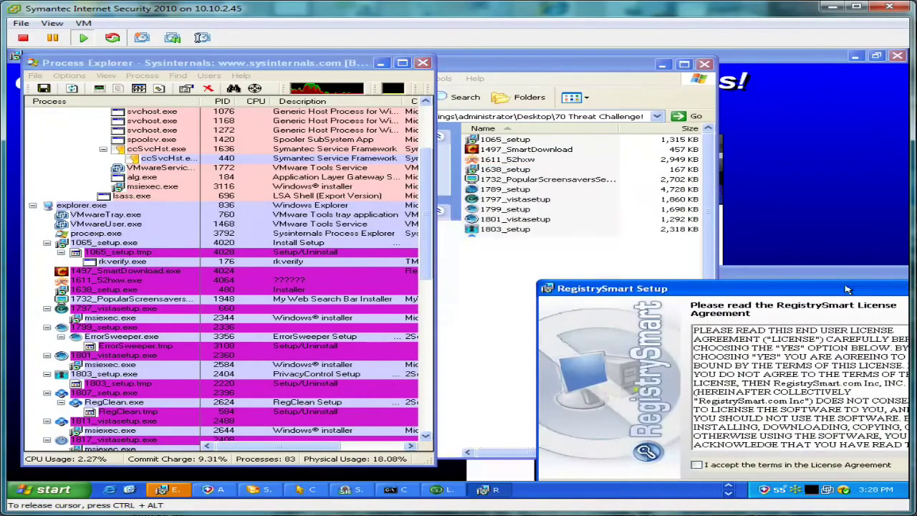
# Bring the 70 Threat Challenge! folder forward and move the SpywareRemover setup window clear of its file list.
pyautogui.click(633, 90)
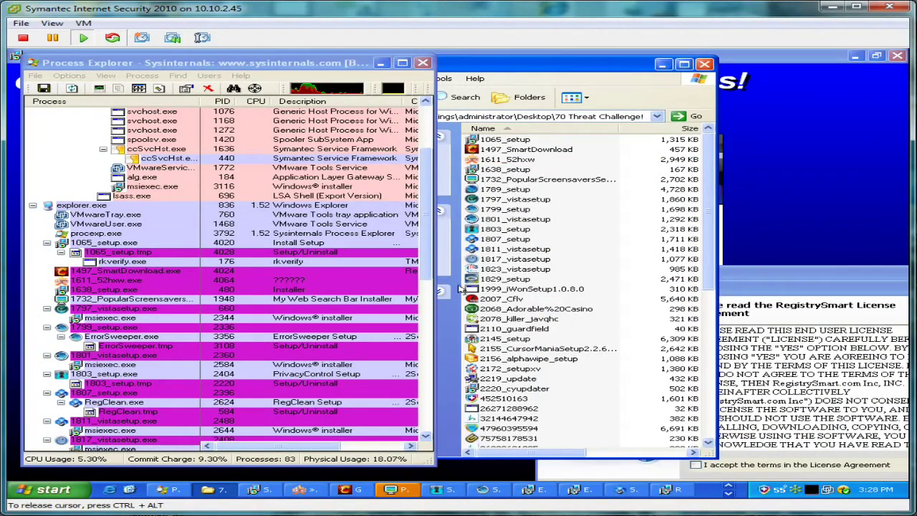
pyautogui.moveTo(756, 294); pyautogui.dragTo(907, 296)
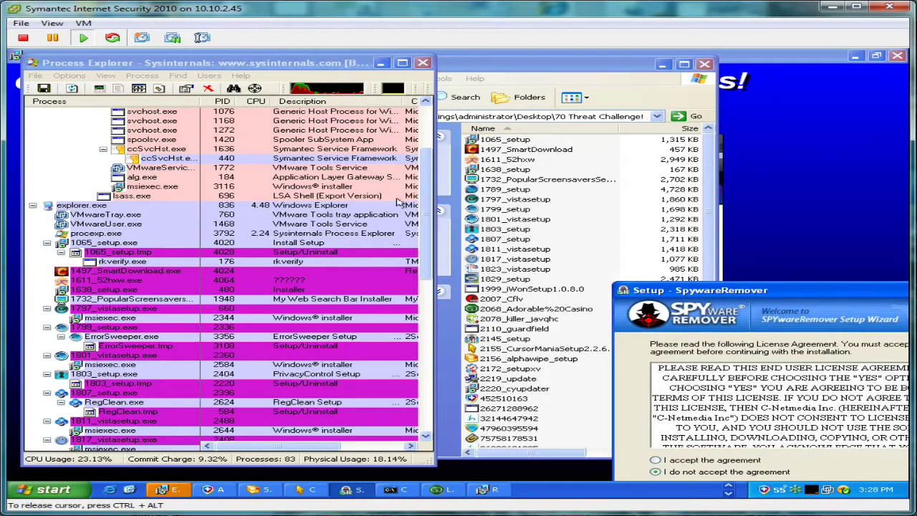
# Check the processes under explorer.exe again and open the main Norton Internet Security window.
pyautogui.click(427, 242)
pyautogui.moveTo(427, 232); pyautogui.dragTo(429, 280)
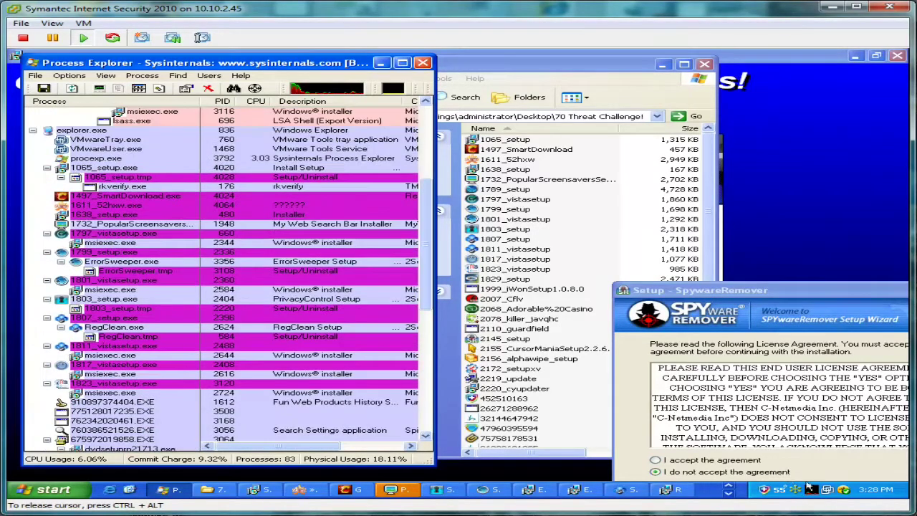
pyautogui.doubleClick(843, 489)
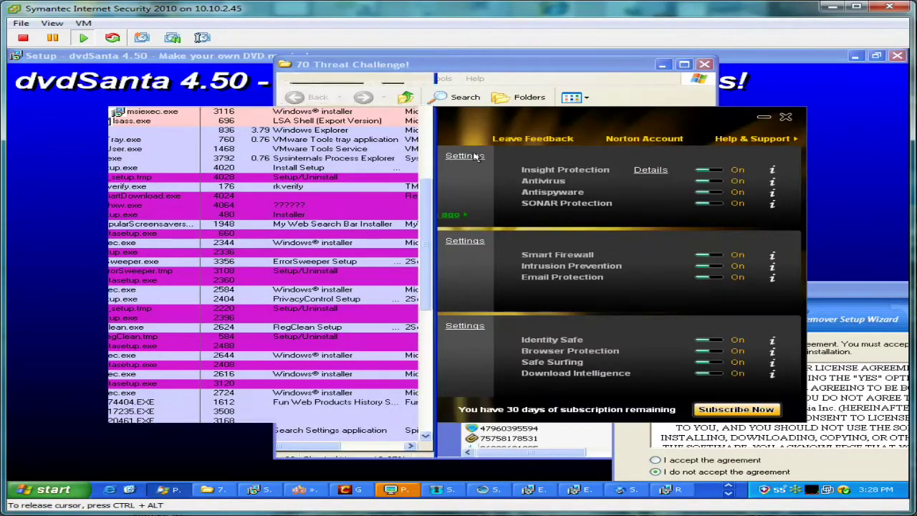